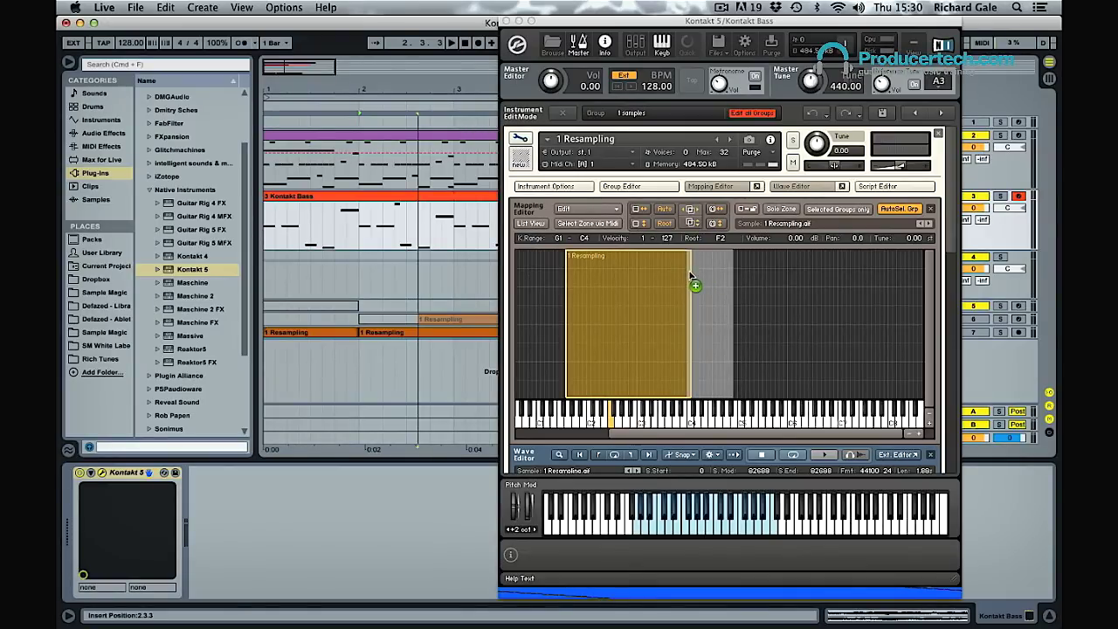
- Map the second sample, 1 Resampling-1, from C4 to D6 with root F5, and end the first sample's zone at B3
drag(733, 310, 799, 319)
drag(693, 425, 762, 422)
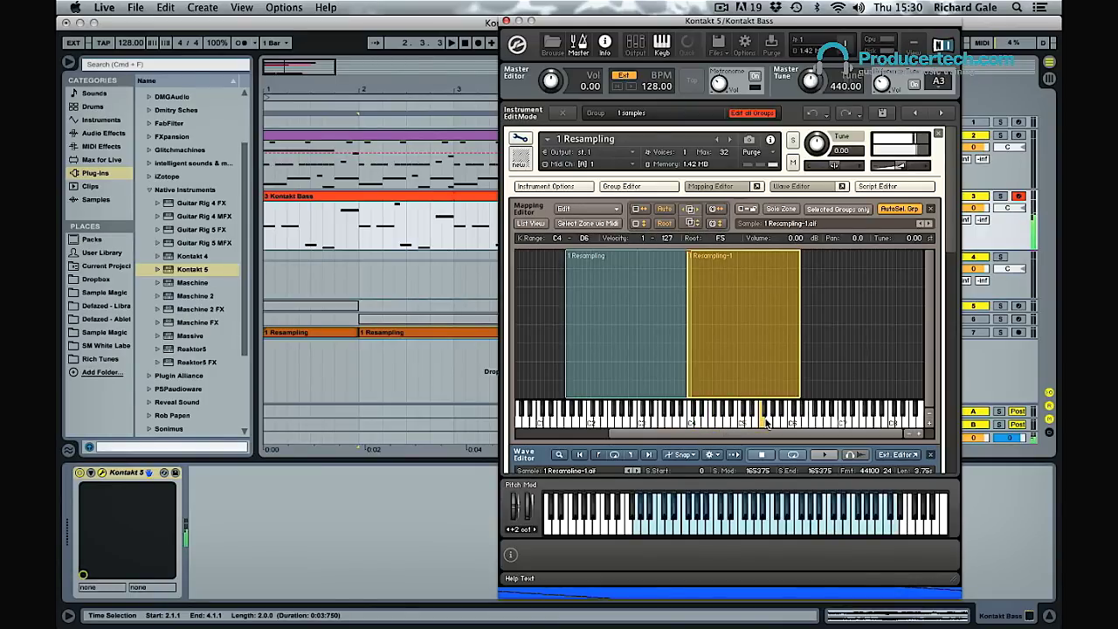
click(674, 371)
drag(689, 363, 687, 363)
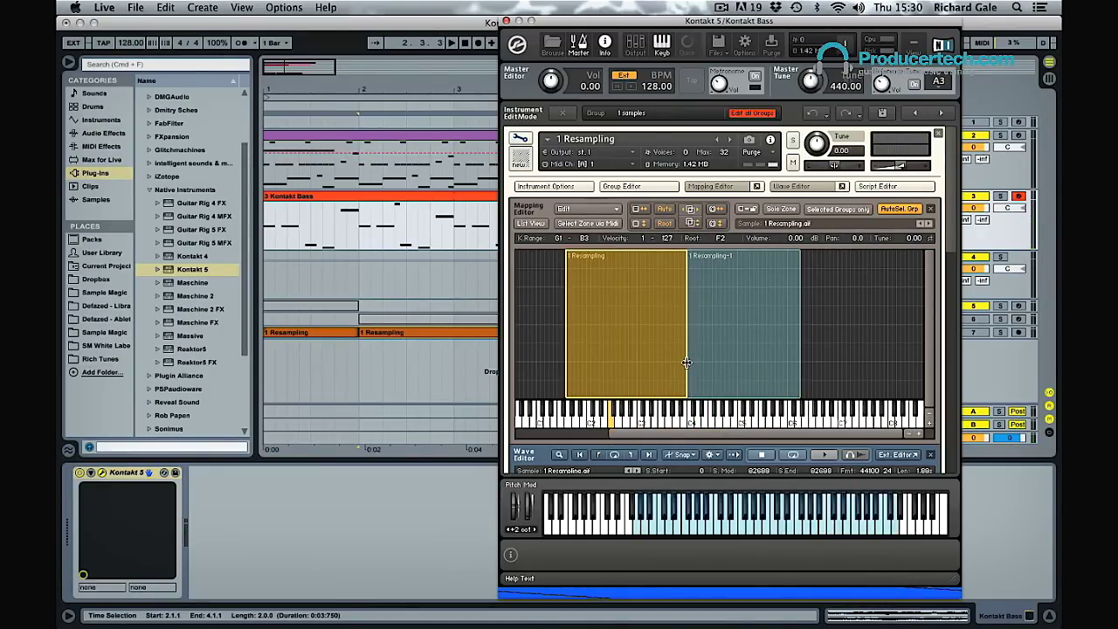
- Set the root note of the 1 Resampling-1 zone to F4
click(739, 342)
scroll(748, 320, up, 4)
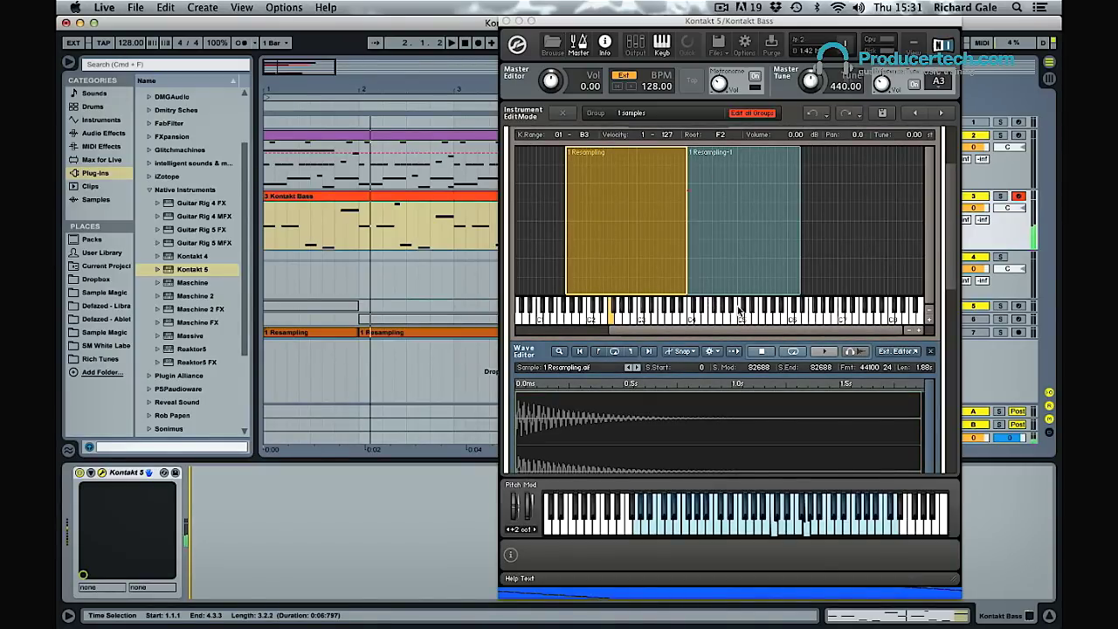
click(741, 270)
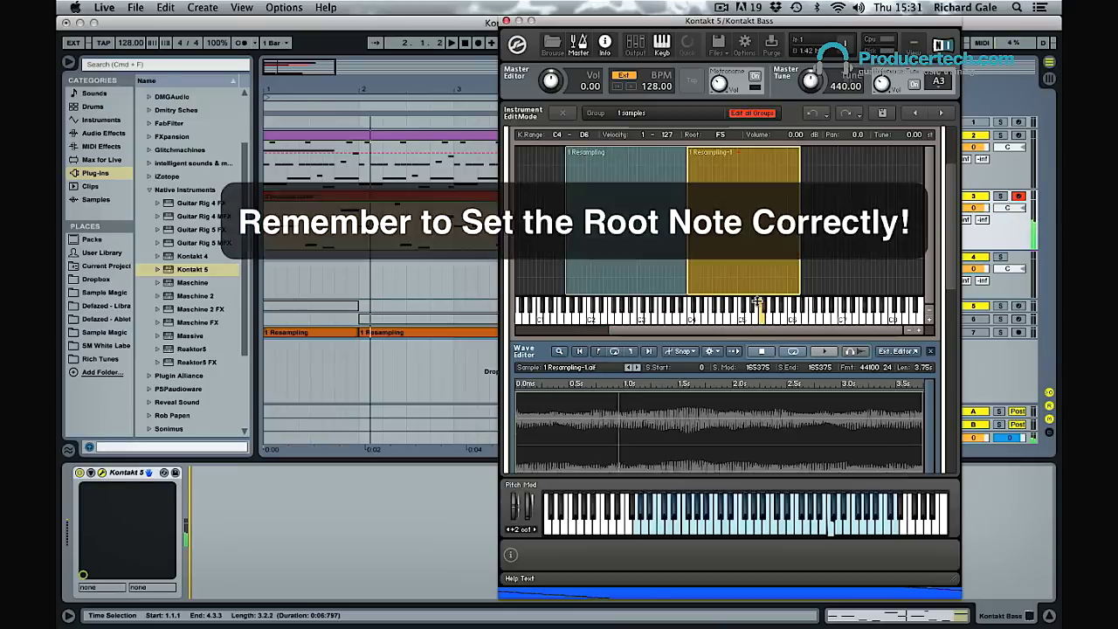
drag(761, 316, 710, 319)
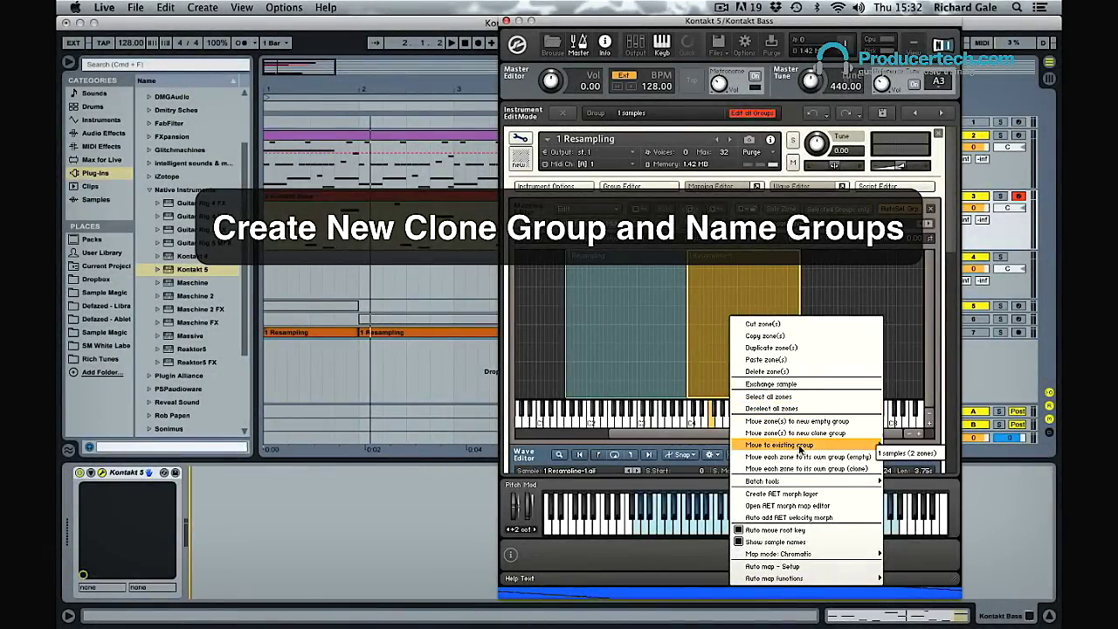
- Move the 1 Resampling-1 zone to a new clone group and name the two groups Garage Clunk Bass and Reese Bass
click(802, 433)
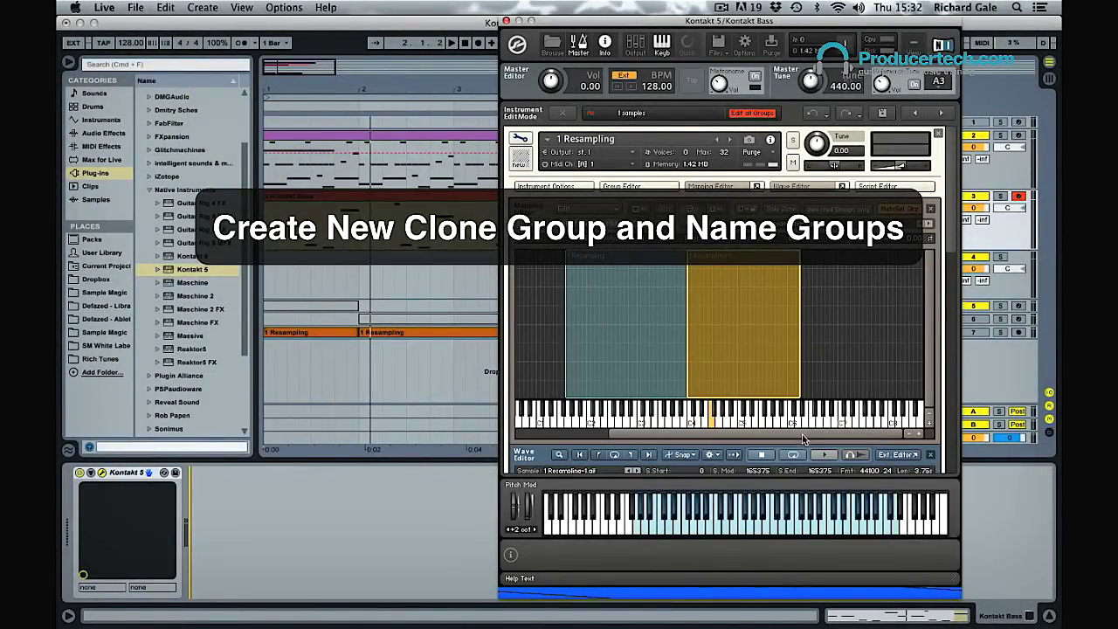
click(627, 187)
key(Return)
text(Garage Clunk Bass)
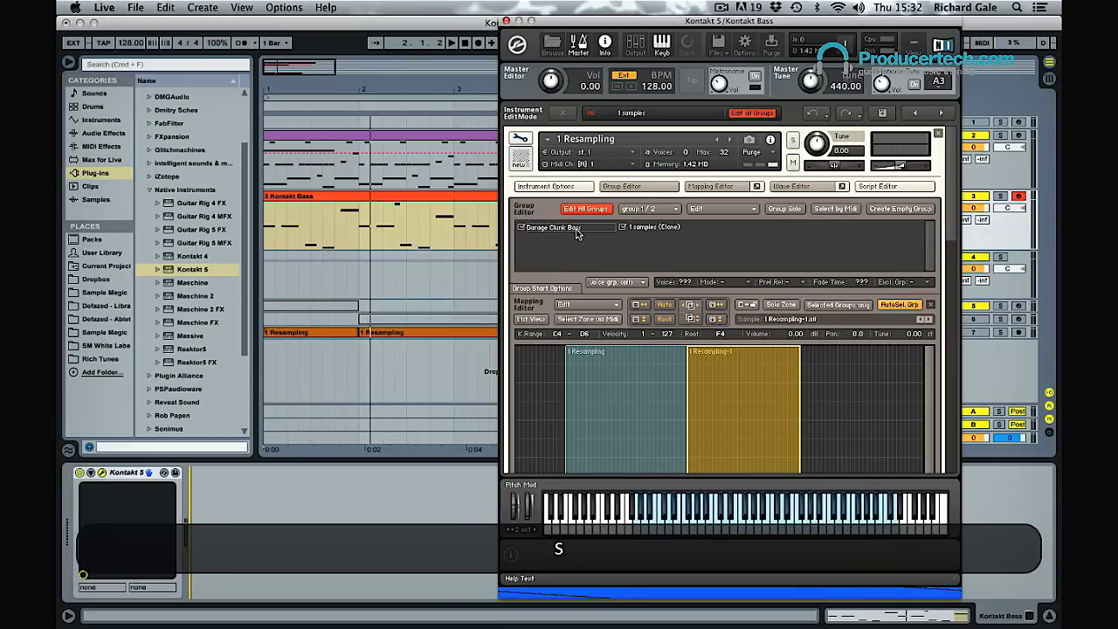
double_click(661, 229)
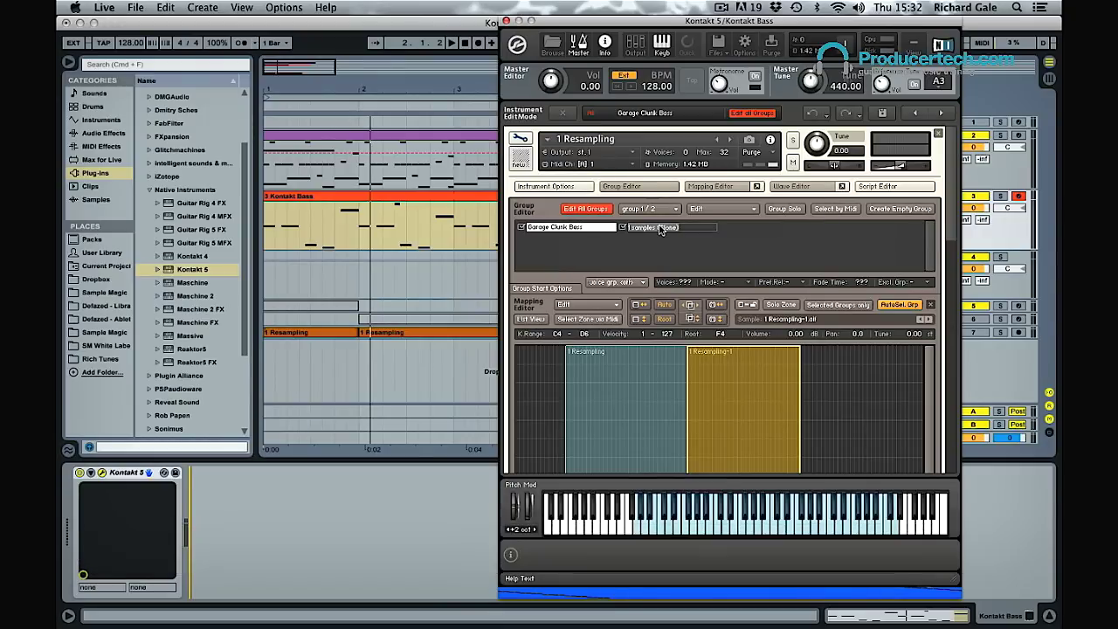
text(Reese Bass)
key(Return)
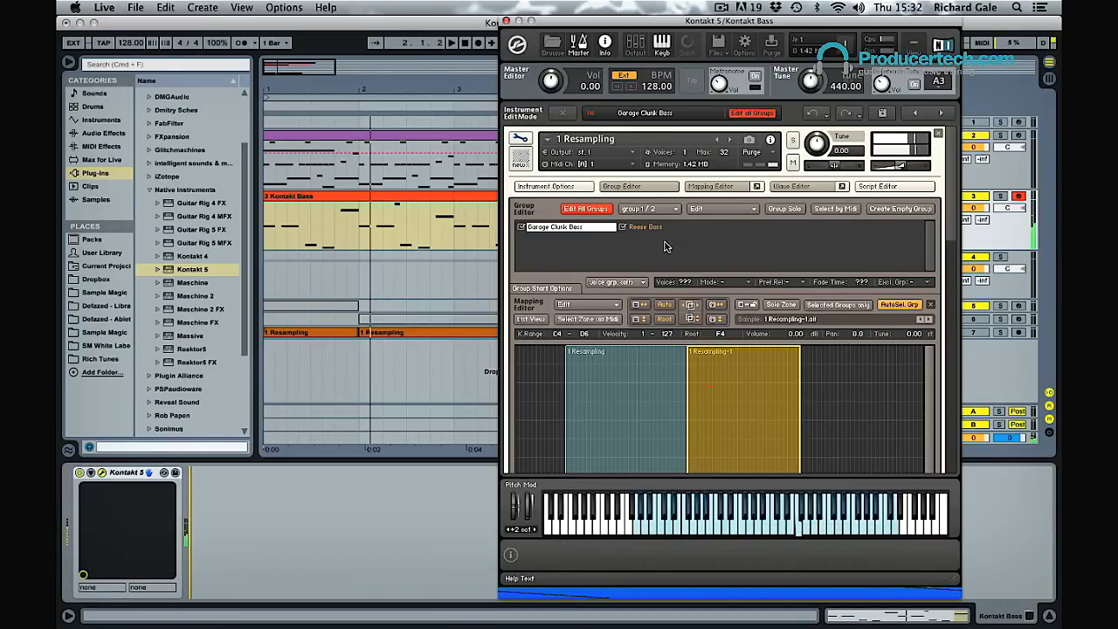
- Turn off editing of all groups and select only the Reese Bass group for editing
click(584, 208)
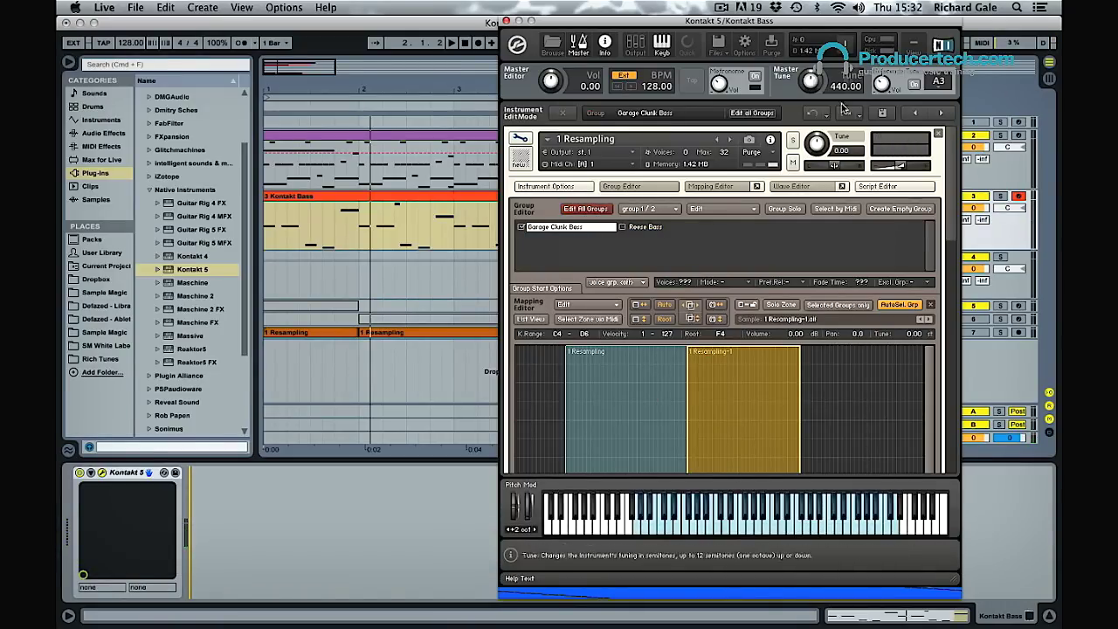
click(753, 114)
click(753, 114)
click(651, 227)
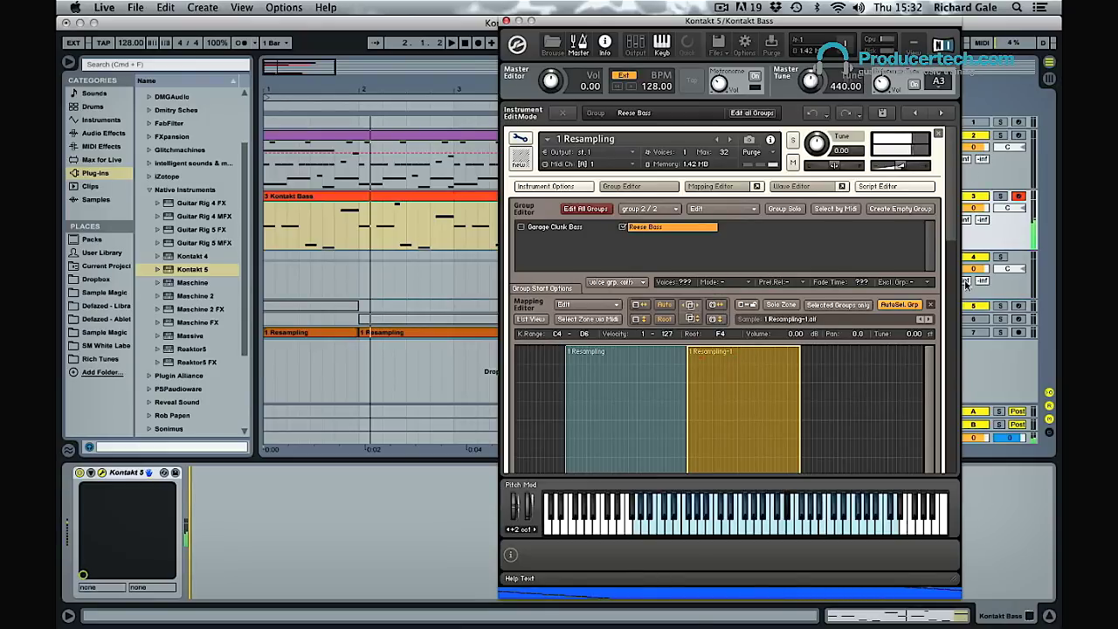
- Hide the Mapping Editor and switch the Reese Bass group's source module to sampler mode
click(791, 186)
scroll(808, 289, down, 5)
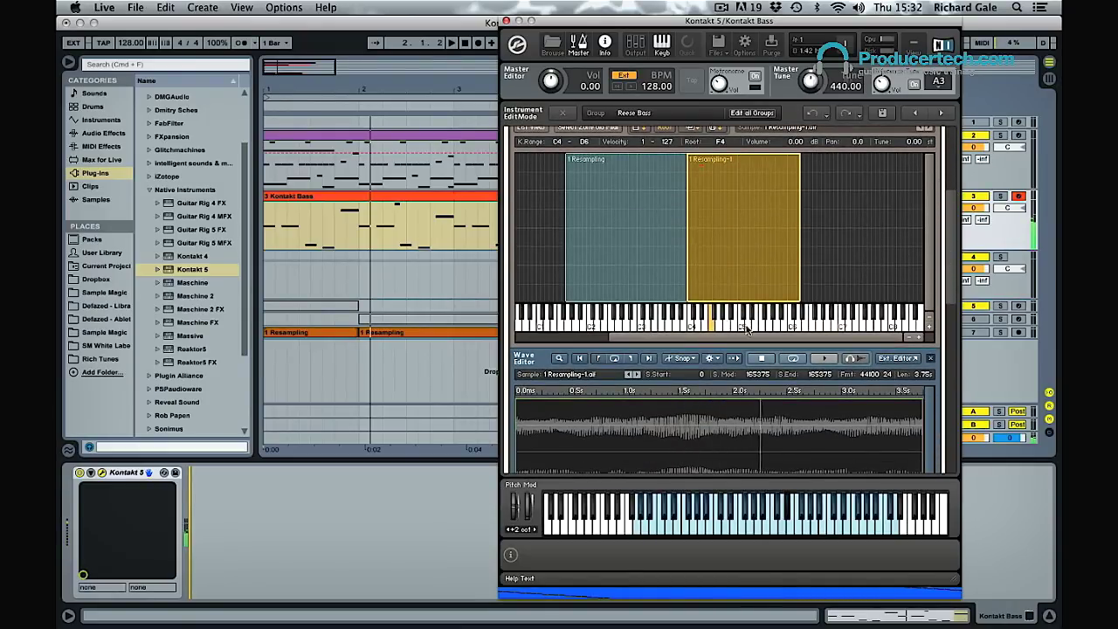
scroll(946, 257, up, 3)
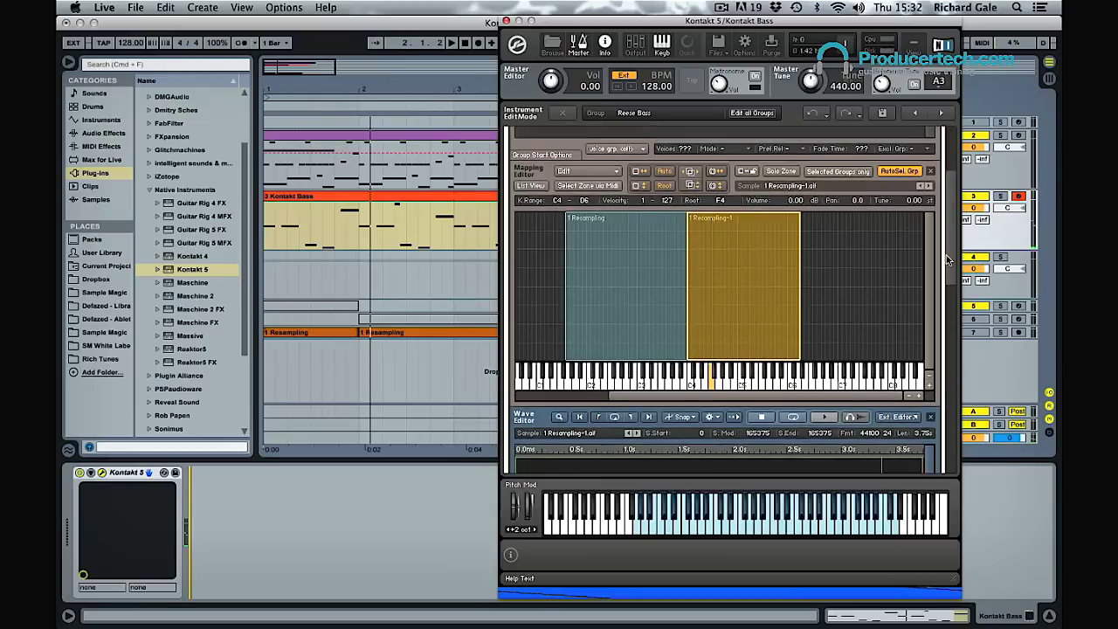
scroll(946, 257, down, 1)
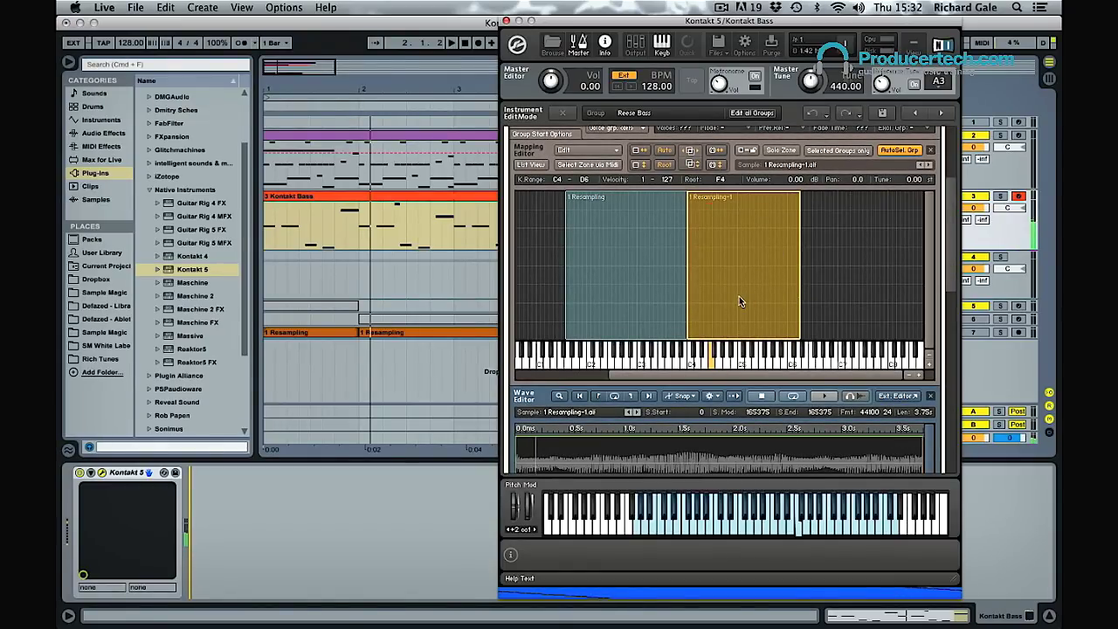
scroll(953, 279, down, 5)
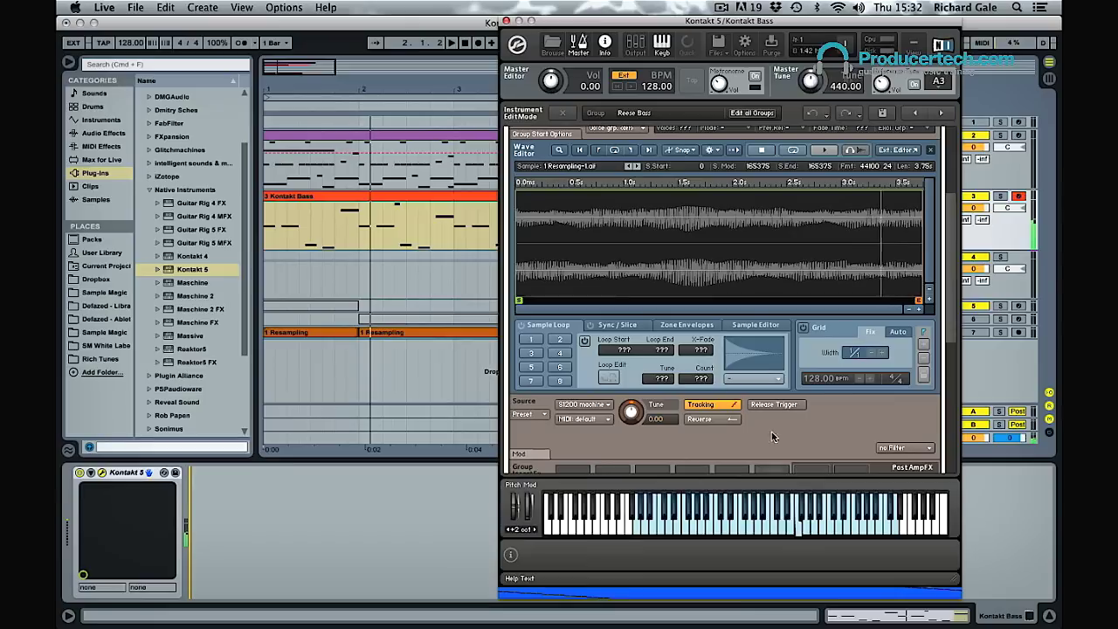
click(583, 405)
click(582, 419)
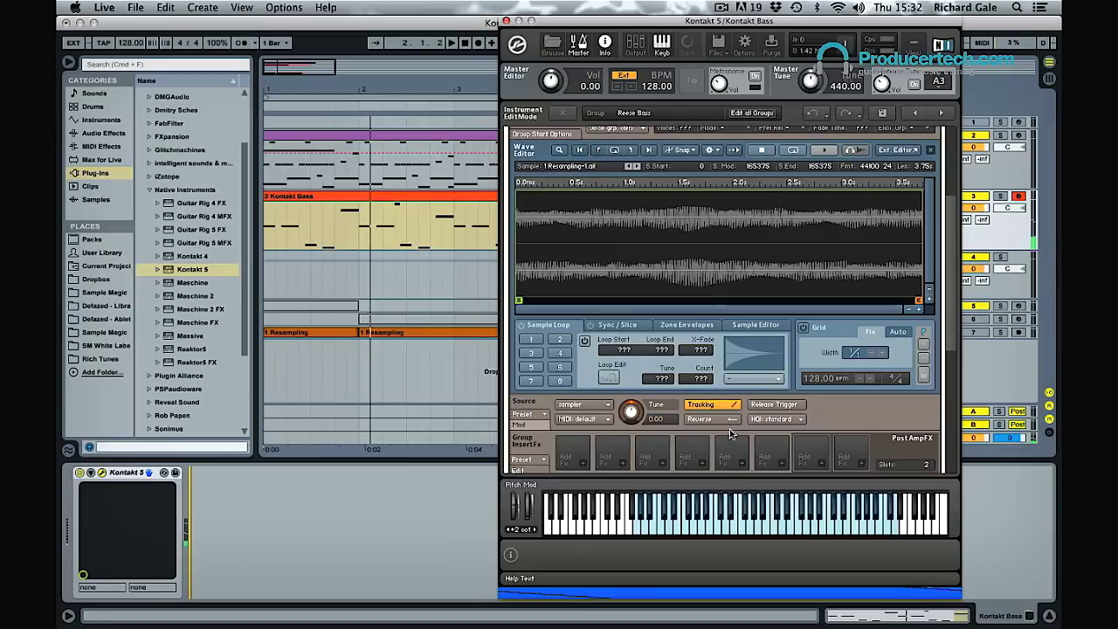
- Add a Tape Saturator to the first group insert slot with High Quality on, gain 6.6 dB and warmth 2.7 dB
click(583, 468)
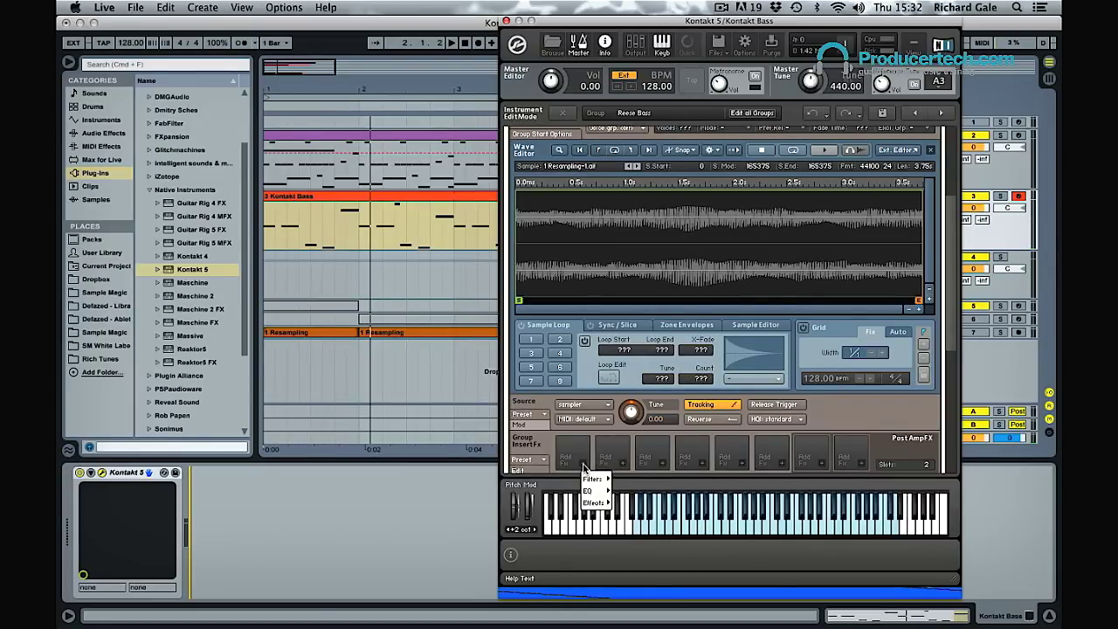
mouse_move(598, 482)
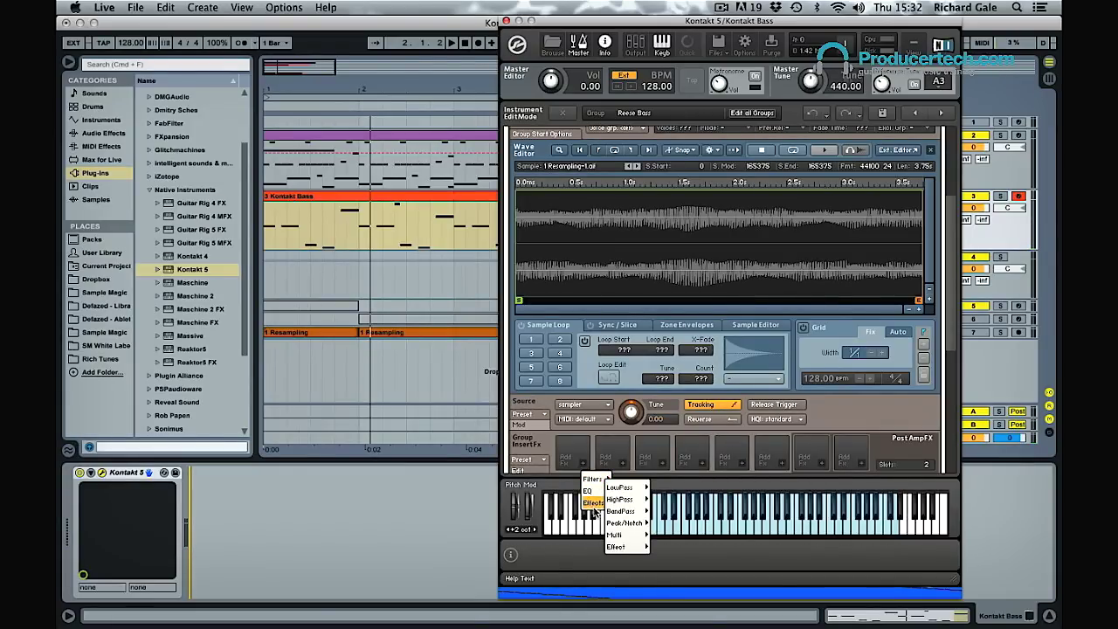
mouse_move(594, 503)
click(629, 434)
scroll(715, 387, down, 3)
click(639, 368)
drag(694, 375, 700, 341)
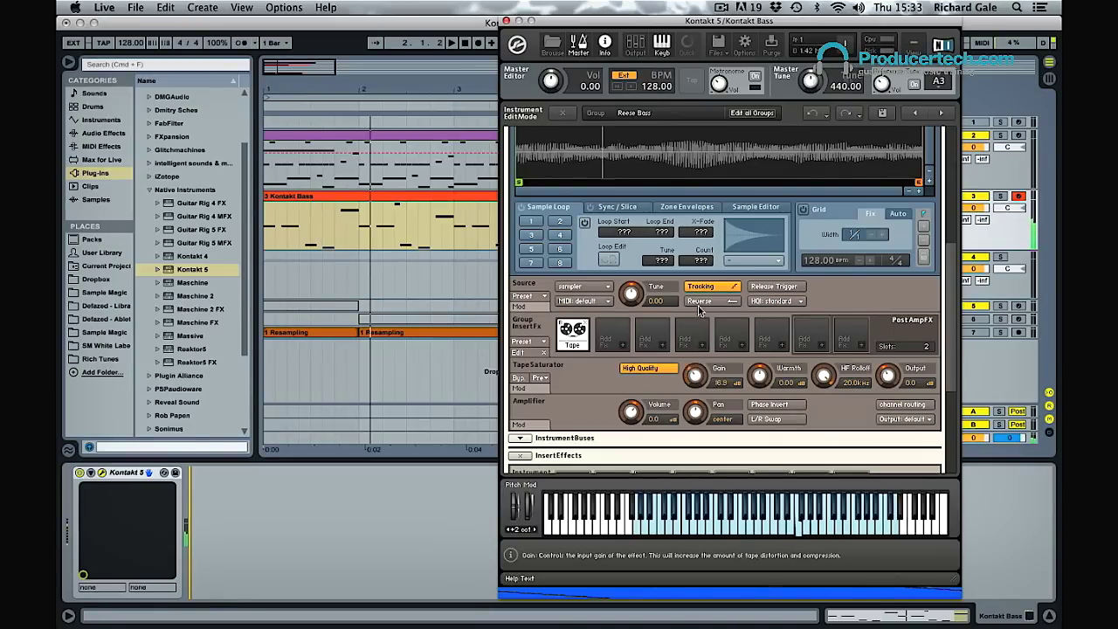
drag(760, 376, 764, 347)
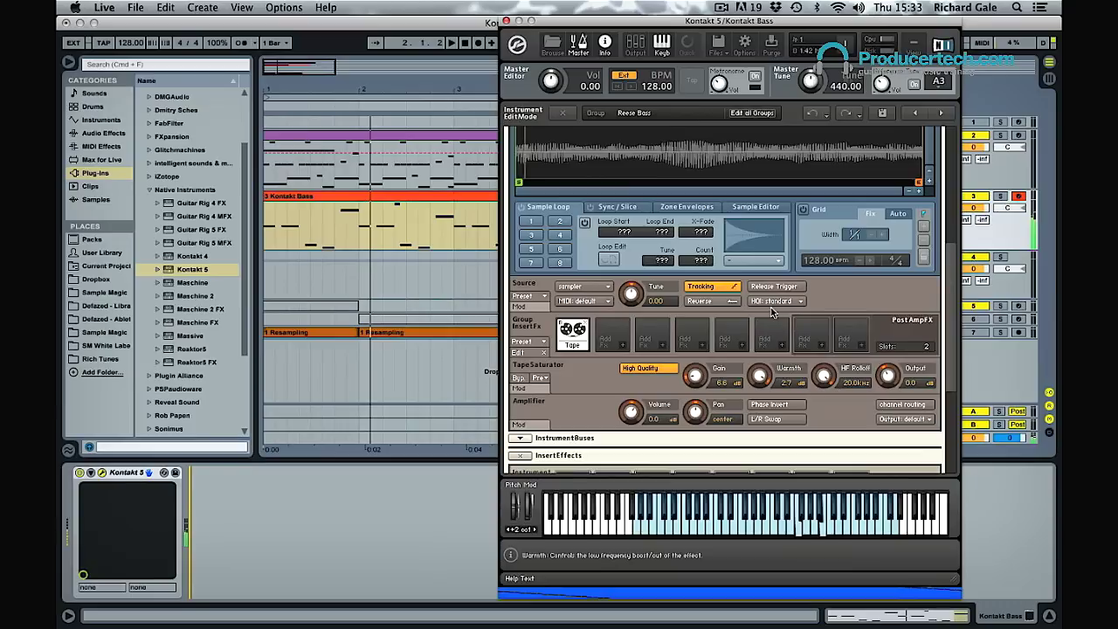
- Activate sample loop 1, shorten it and move it so it runs from about 50940 to 60665
drag(950, 354, 950, 309)
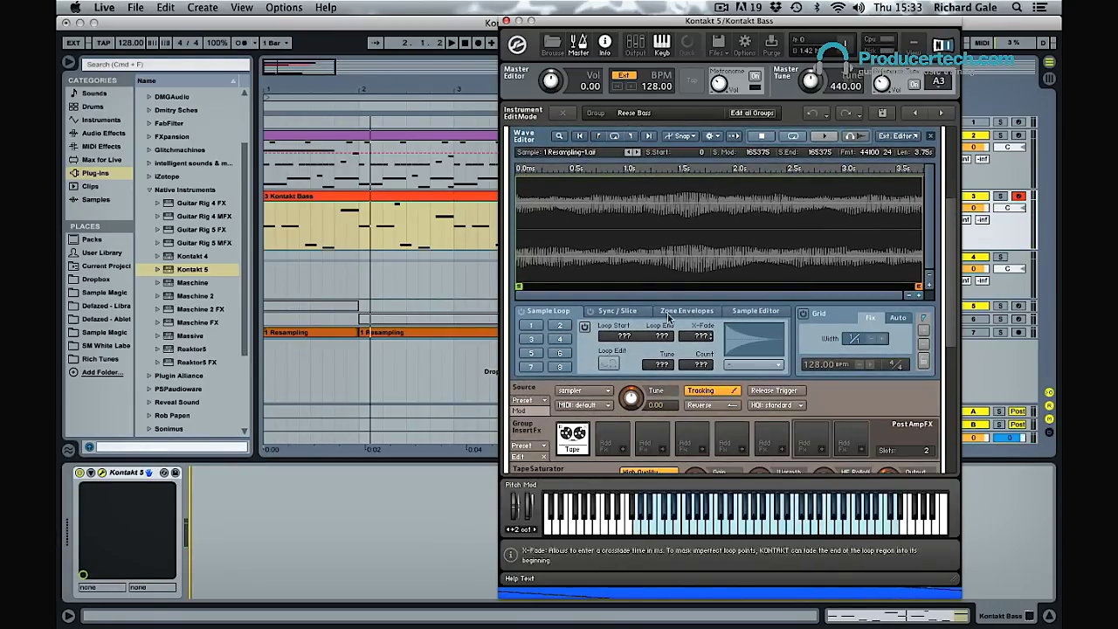
drag(957, 314, 941, 296)
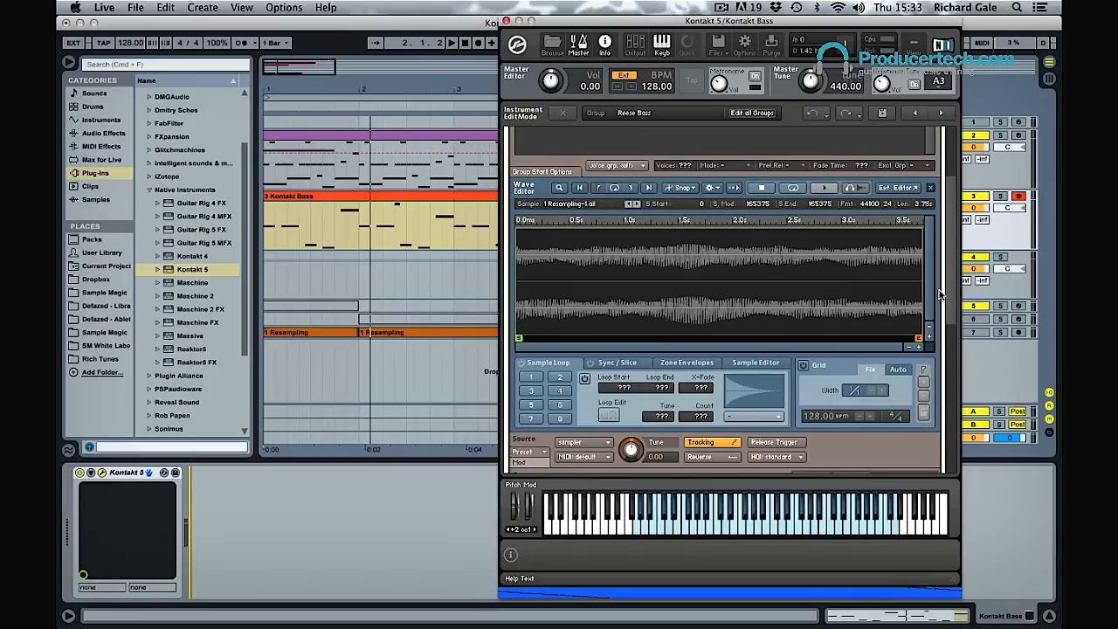
click(529, 377)
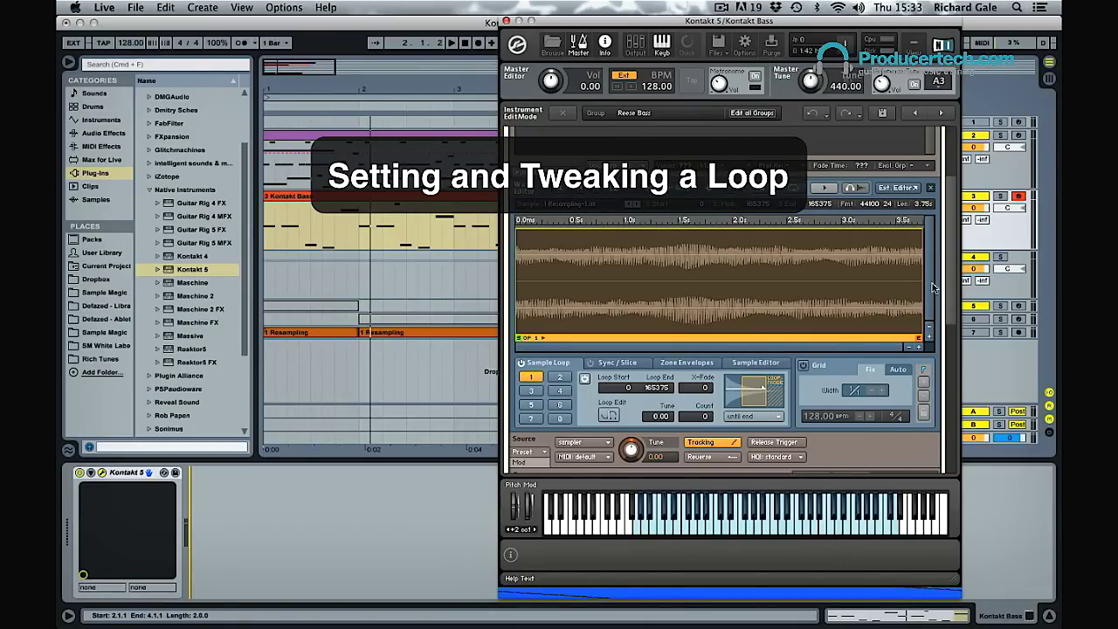
drag(912, 281, 534, 286)
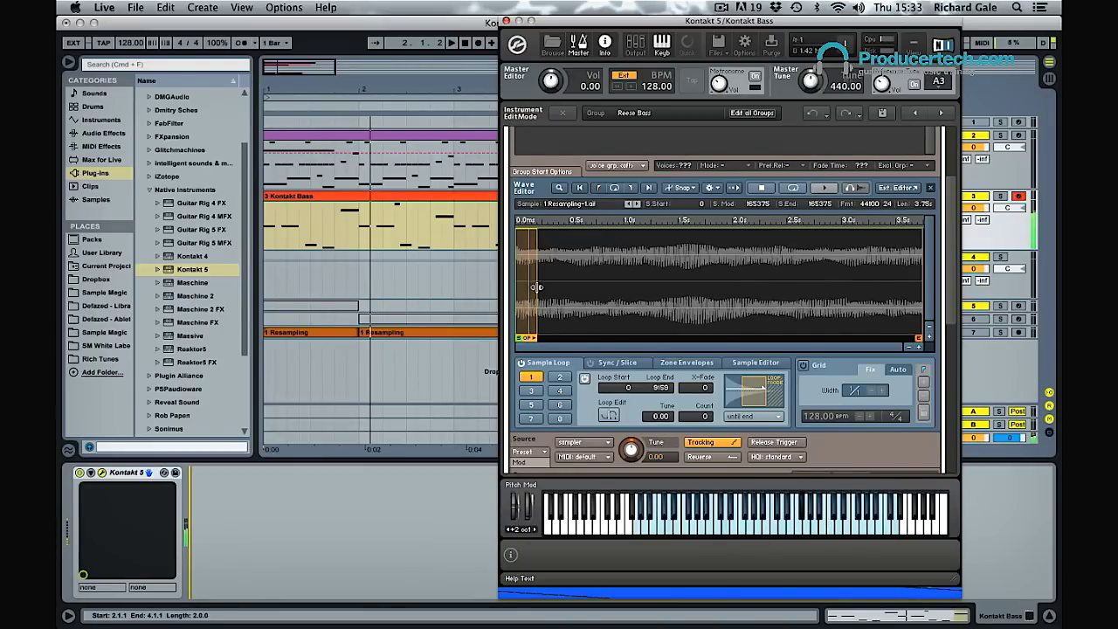
drag(537, 287, 656, 289)
- Move the sample start to about 60562 and resize loop 1 to run from about 60845 to 76513
drag(519, 336, 565, 333)
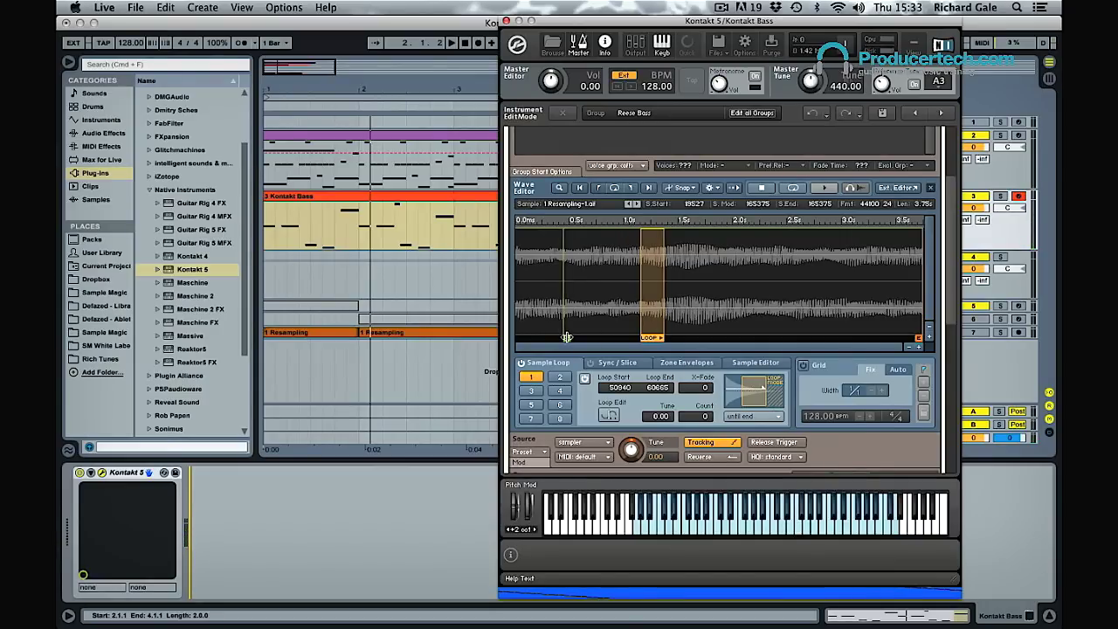
drag(567, 337, 679, 333)
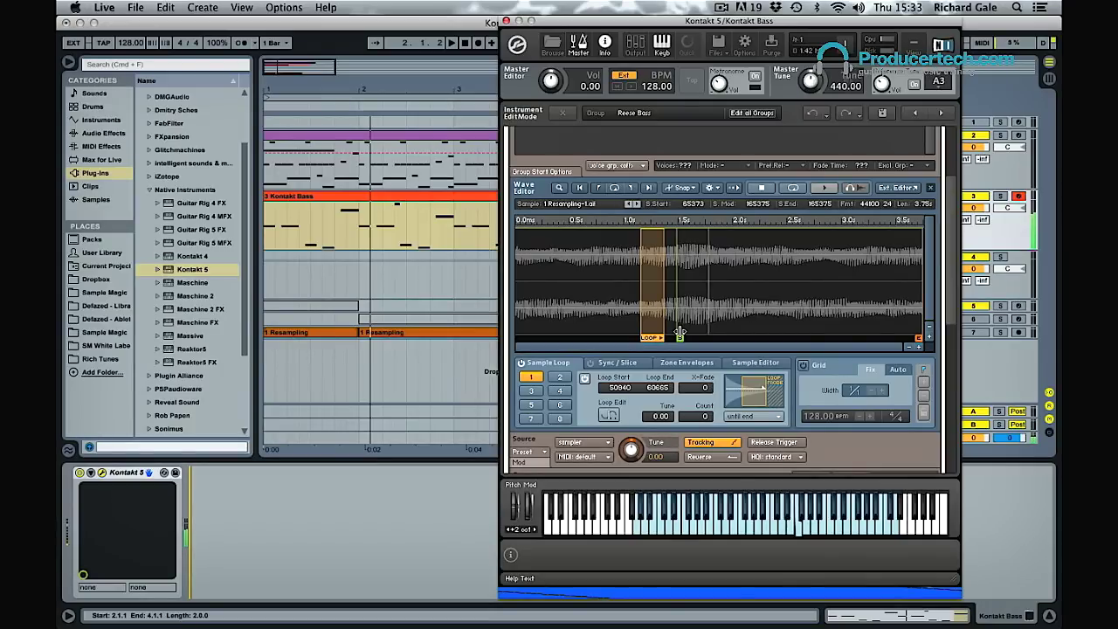
mouse_move(656, 314)
mouse_down()
mouse_move(718, 310)
mouse_move(673, 337)
mouse_move(668, 324)
mouse_up()
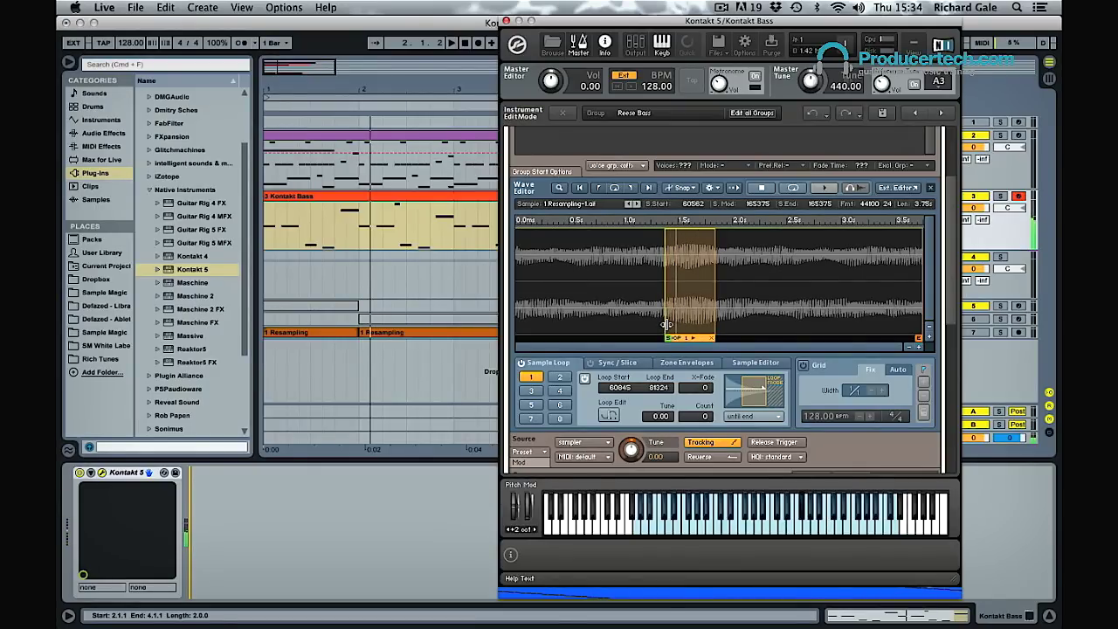
mouse_move(711, 309)
mouse_down()
mouse_move(684, 309)
mouse_move(706, 315)
mouse_up()
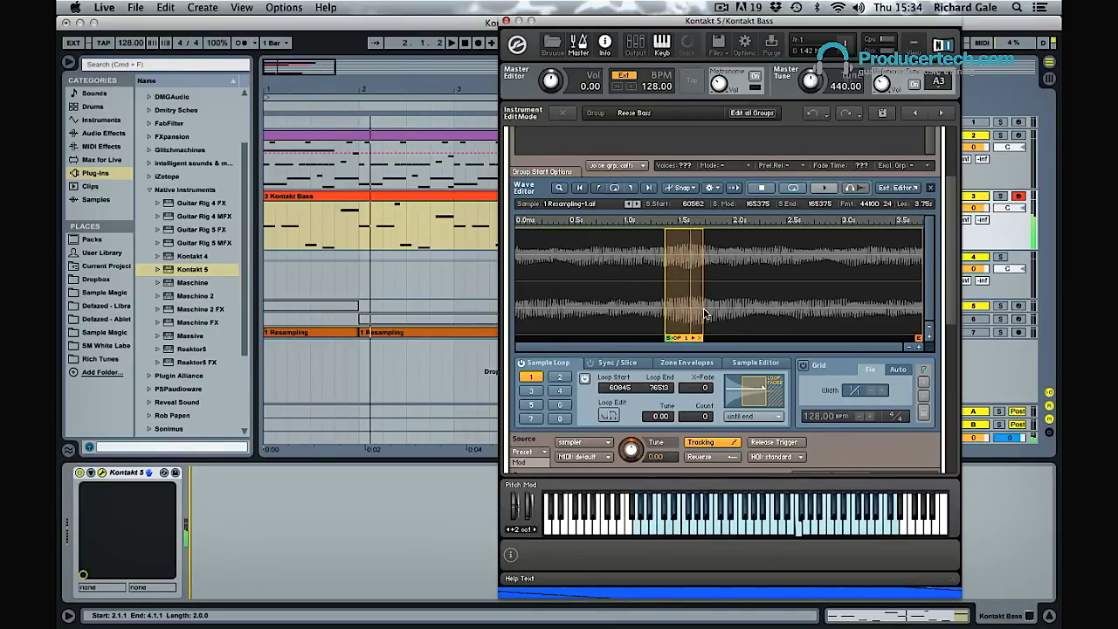
- Set loop 1's crossfade to 500 and reposition it to about 65090–80758, with the sample start at about 65090
drag(707, 390, 709, 388)
drag(688, 304, 755, 306)
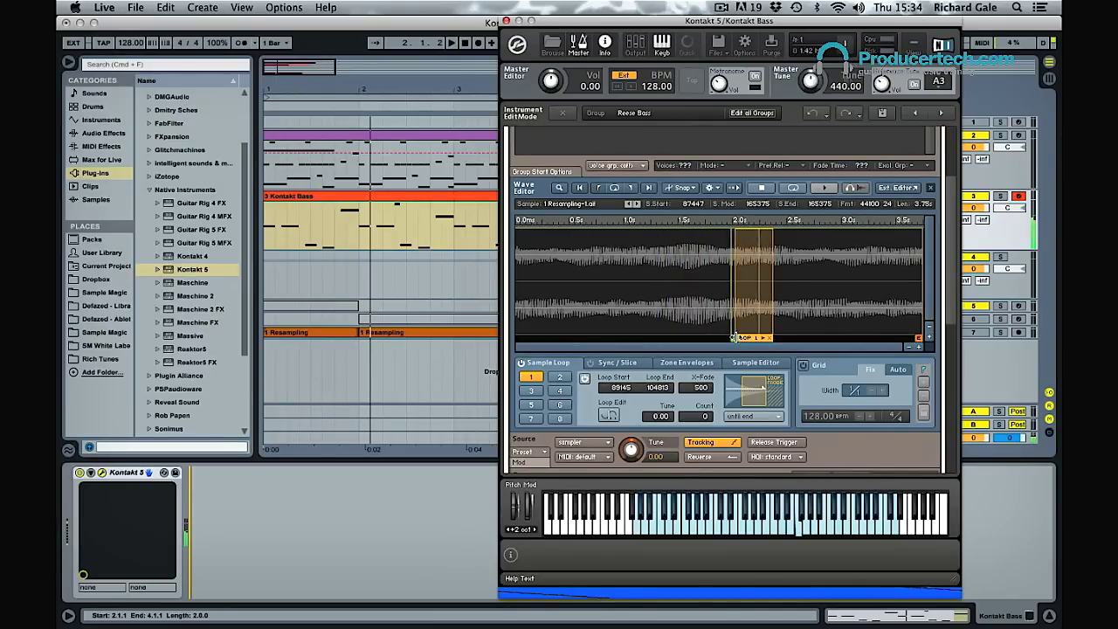
drag(734, 337, 709, 337)
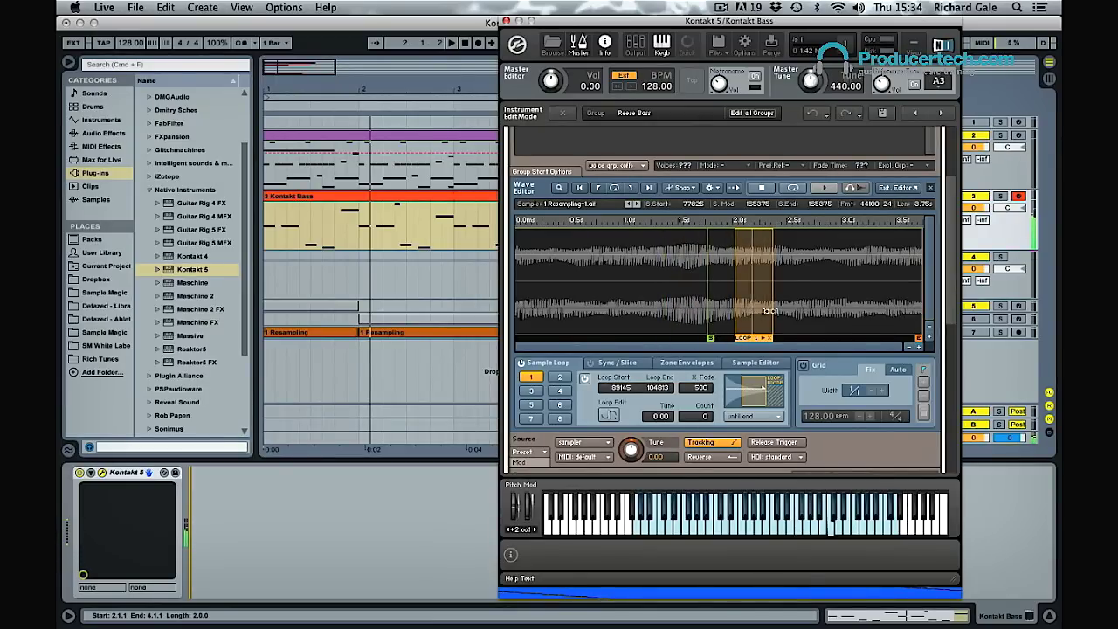
drag(767, 311, 840, 311)
mouse_move(713, 337)
mouse_down()
mouse_move(813, 330)
mouse_move(650, 328)
mouse_up()
mouse_move(825, 304)
mouse_down()
mouse_move(665, 304)
mouse_move(696, 306)
mouse_up()
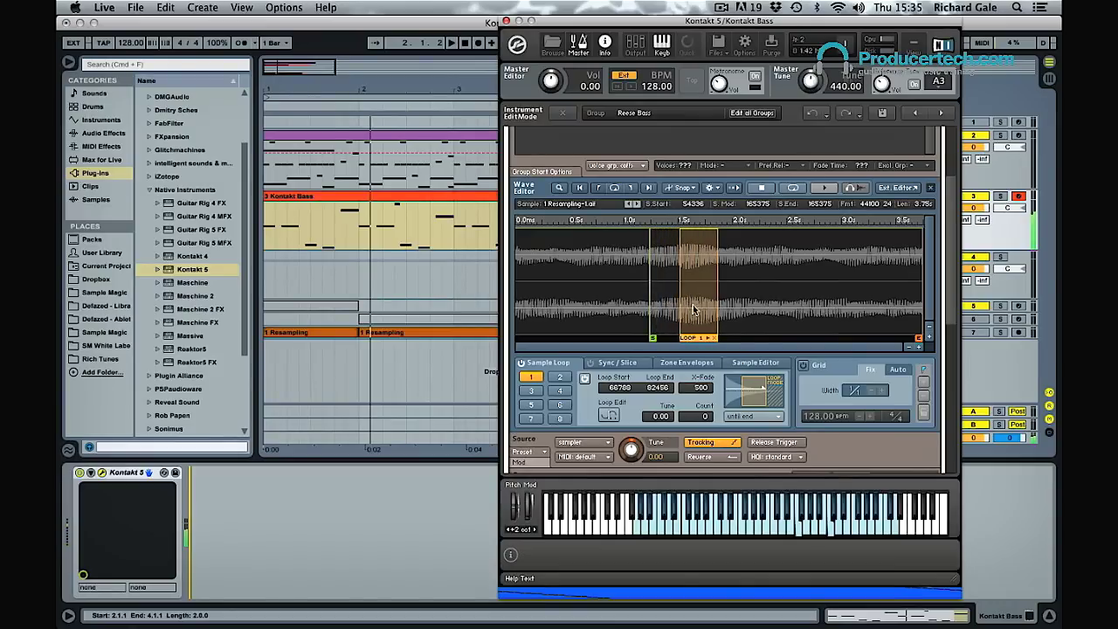
mouse_move(653, 335)
mouse_down()
mouse_move(680, 336)
mouse_move(698, 319)
mouse_move(689, 320)
mouse_up()
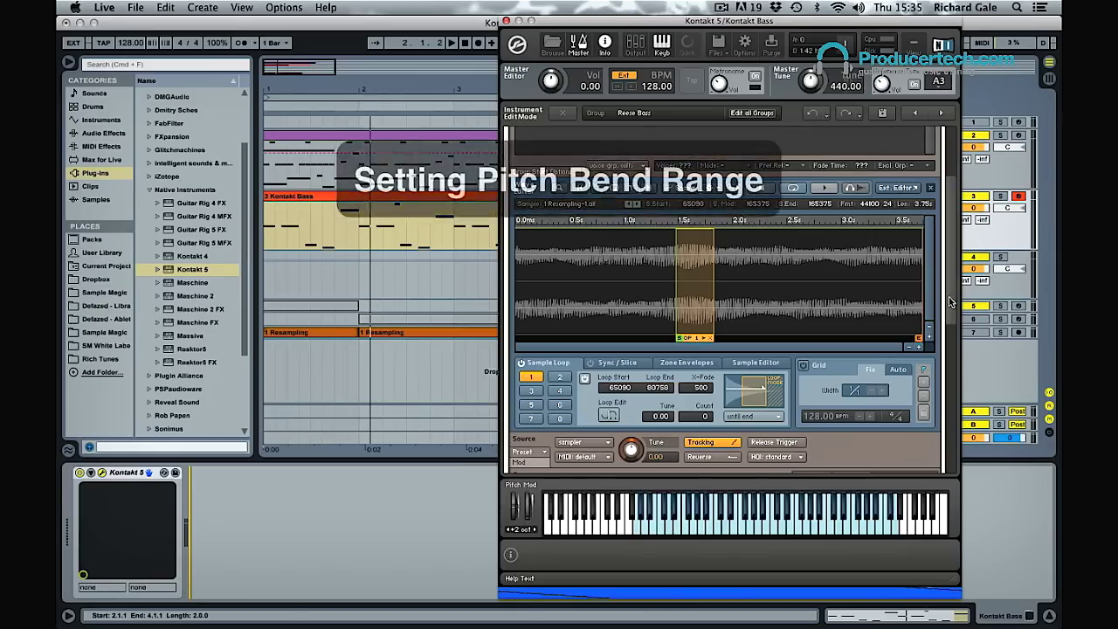
- Show the source module's modulation settings and raise the pitch bend modulation amount to maximum
drag(950, 302, 950, 351)
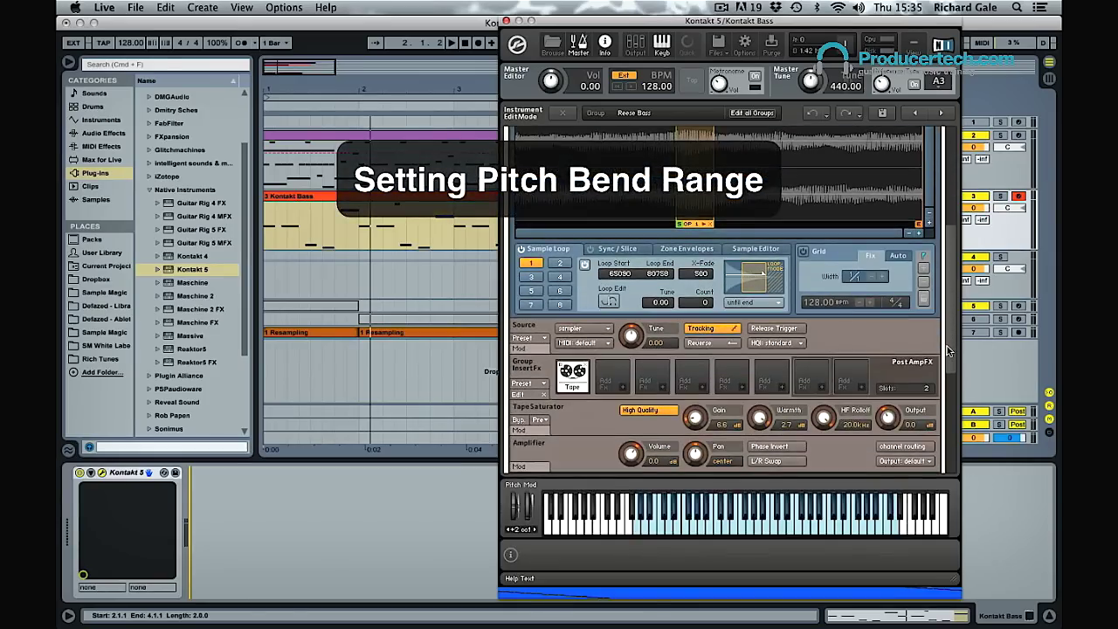
click(522, 349)
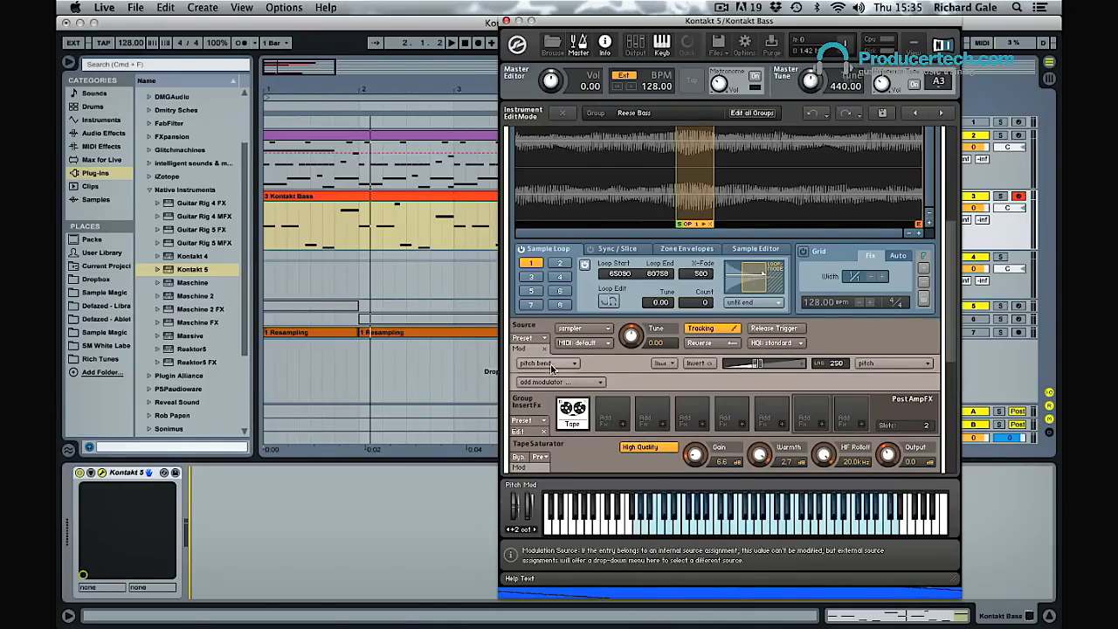
drag(757, 363, 996, 363)
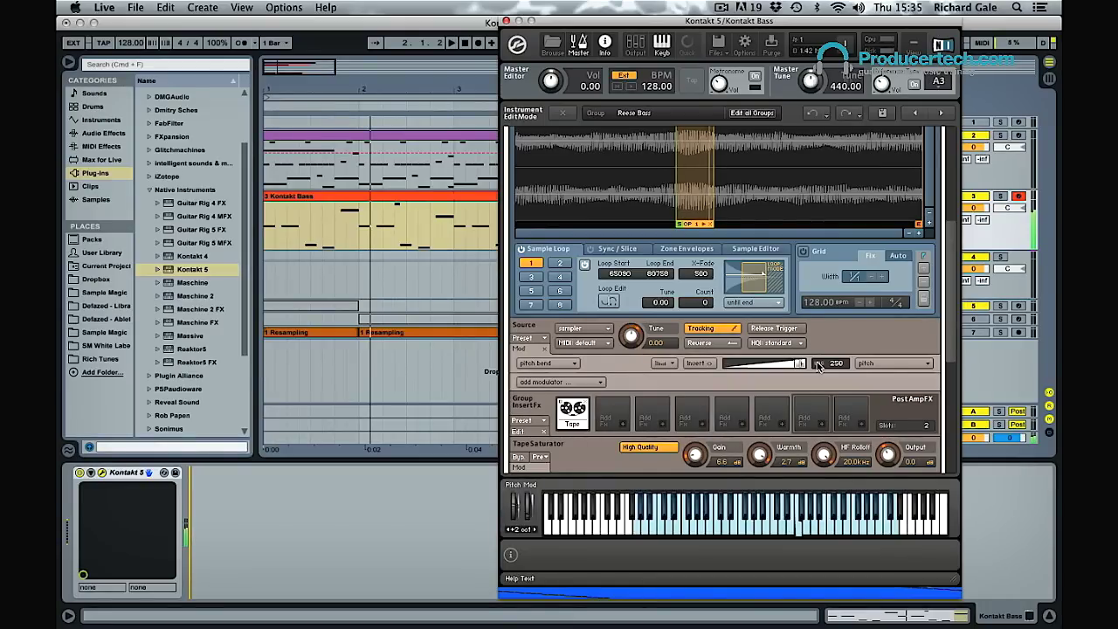
- Add an SV HP4 high-pass filter to the second group insert slot and lower its cutoff to 26.0 Hz
click(626, 427)
mouse_move(636, 440)
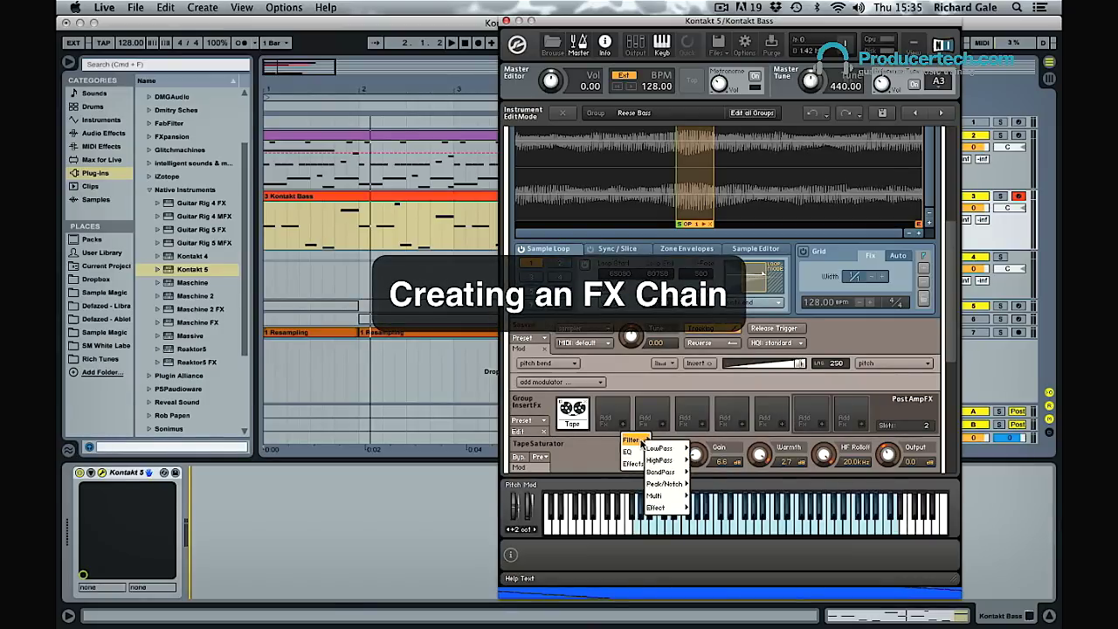
mouse_move(664, 461)
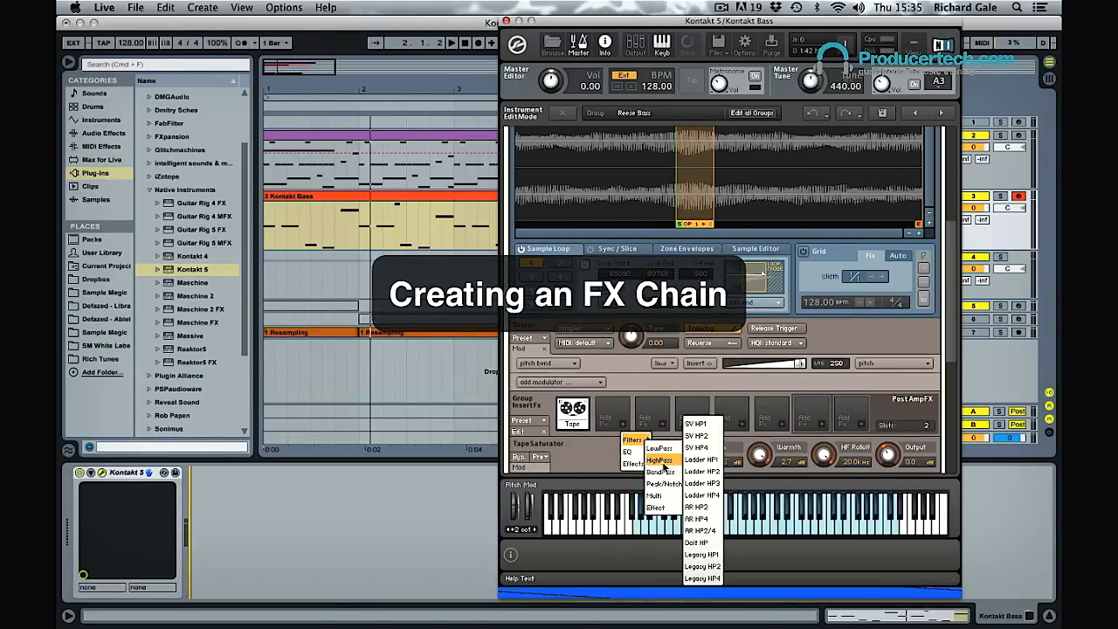
click(705, 449)
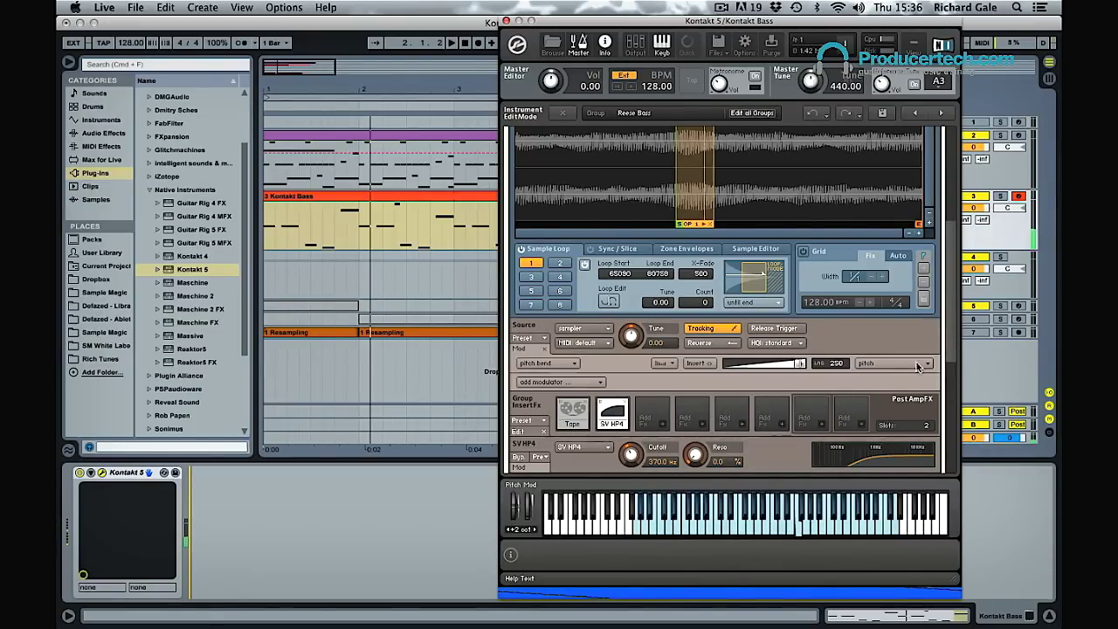
scroll(918, 367, down, 5)
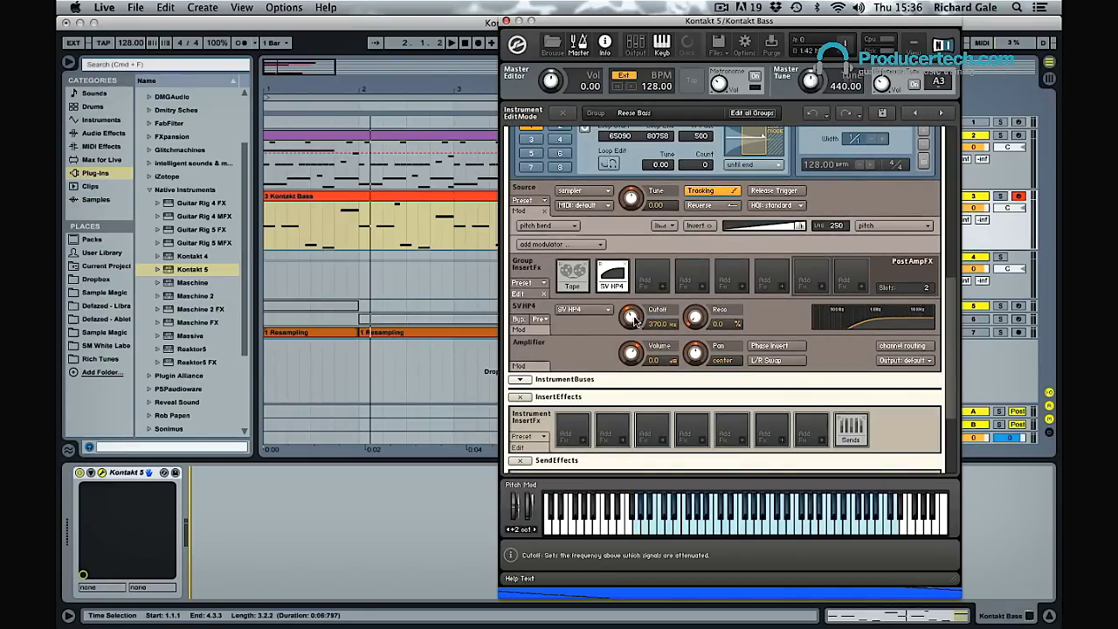
drag(636, 320, 851, 509)
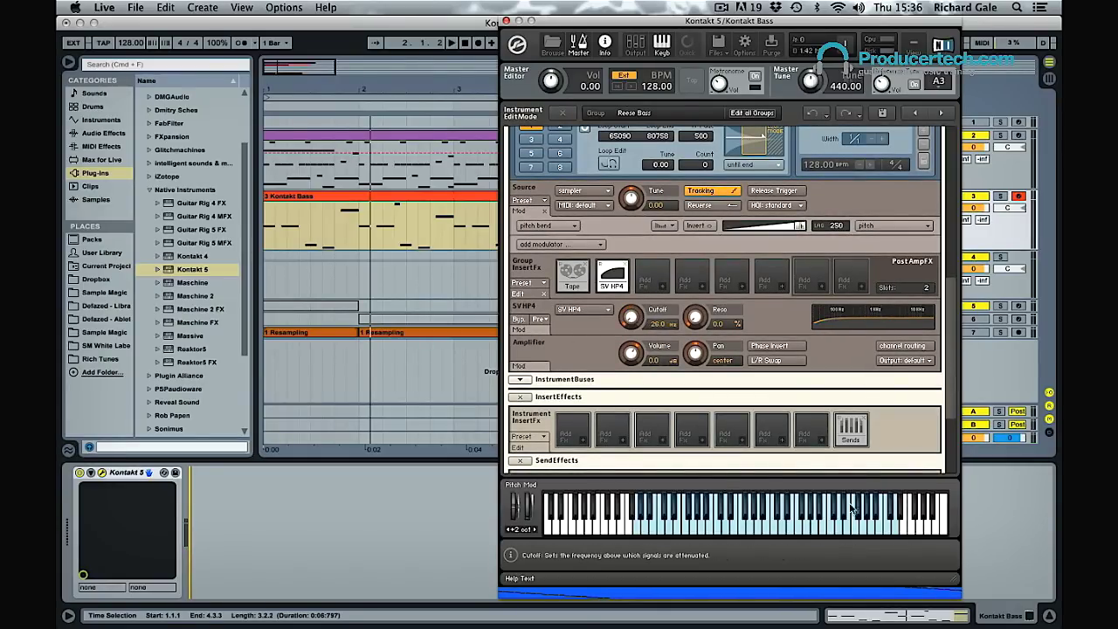
- Start learning a MIDI CC automation for the SV HP4 filter's cutoff
right_click(630, 317)
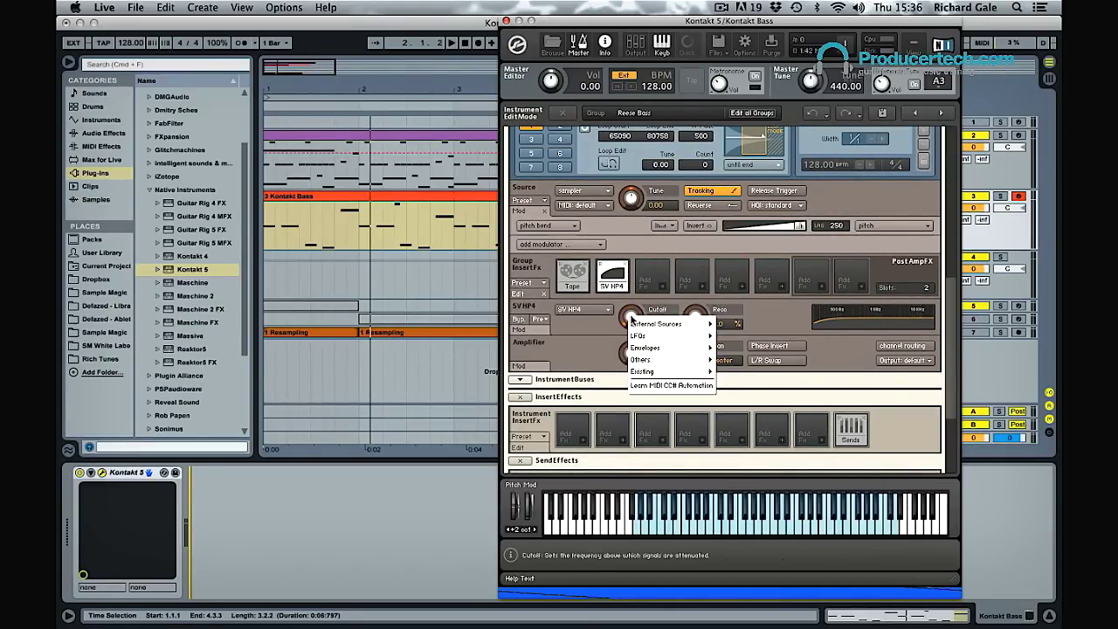
click(662, 388)
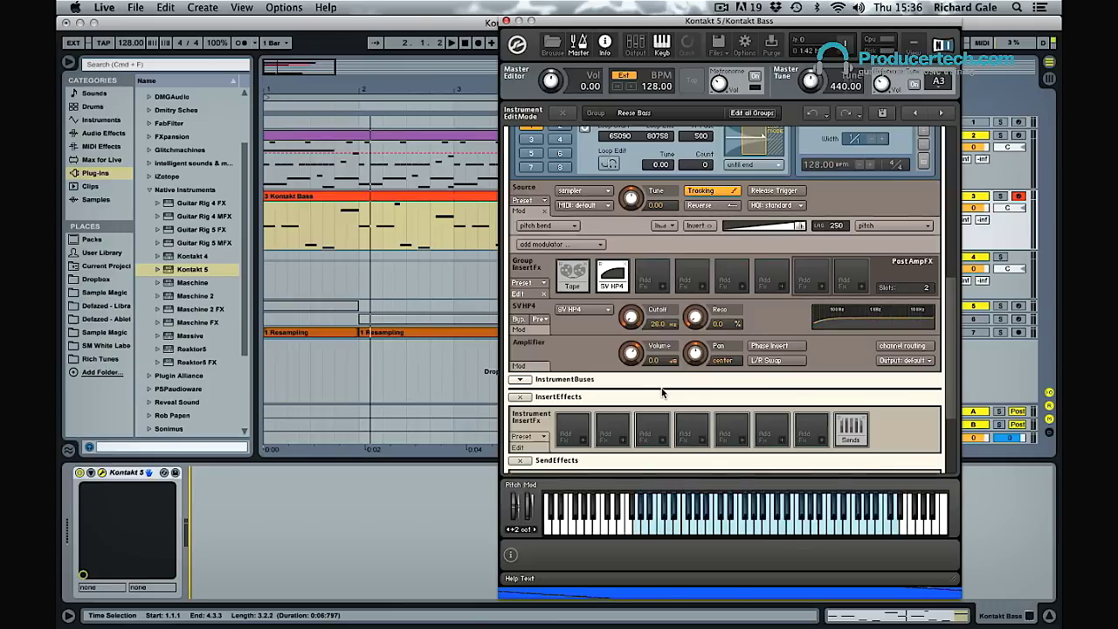
- Add a midi CC modulator for the SV HP4's cutoff frequency and remove the cutoff's learned CC# 1 automation
click(538, 330)
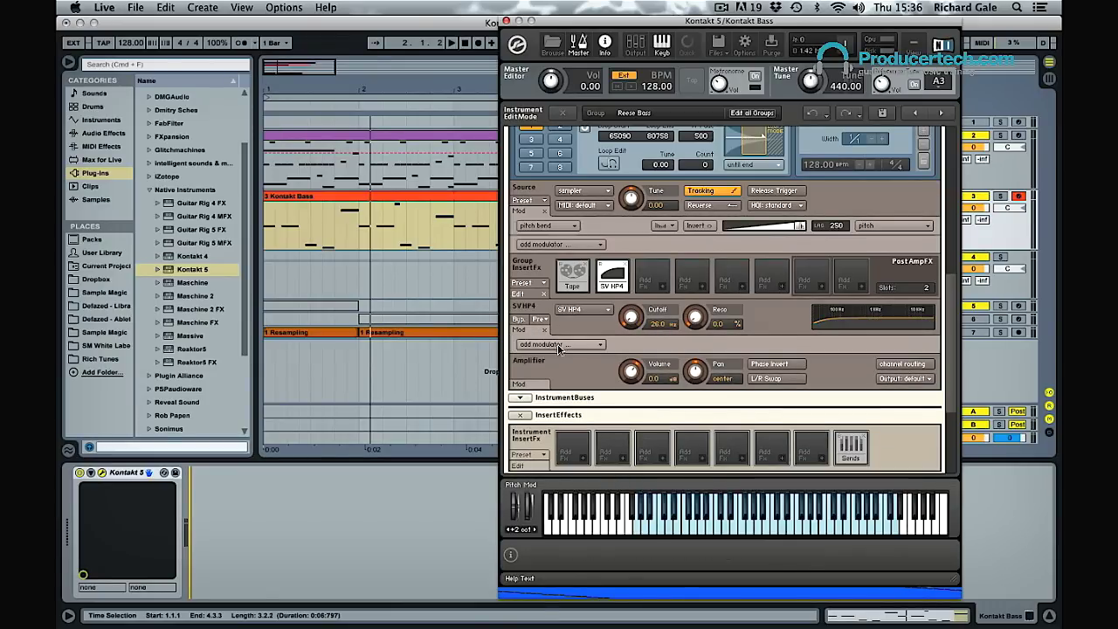
click(541, 343)
mouse_move(546, 359)
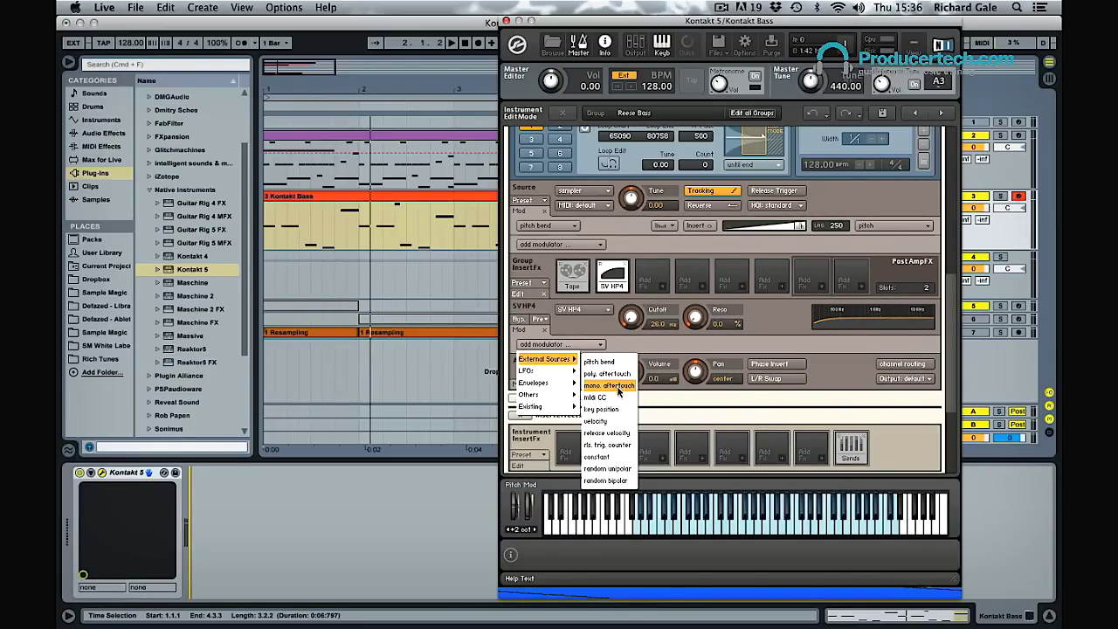
click(614, 397)
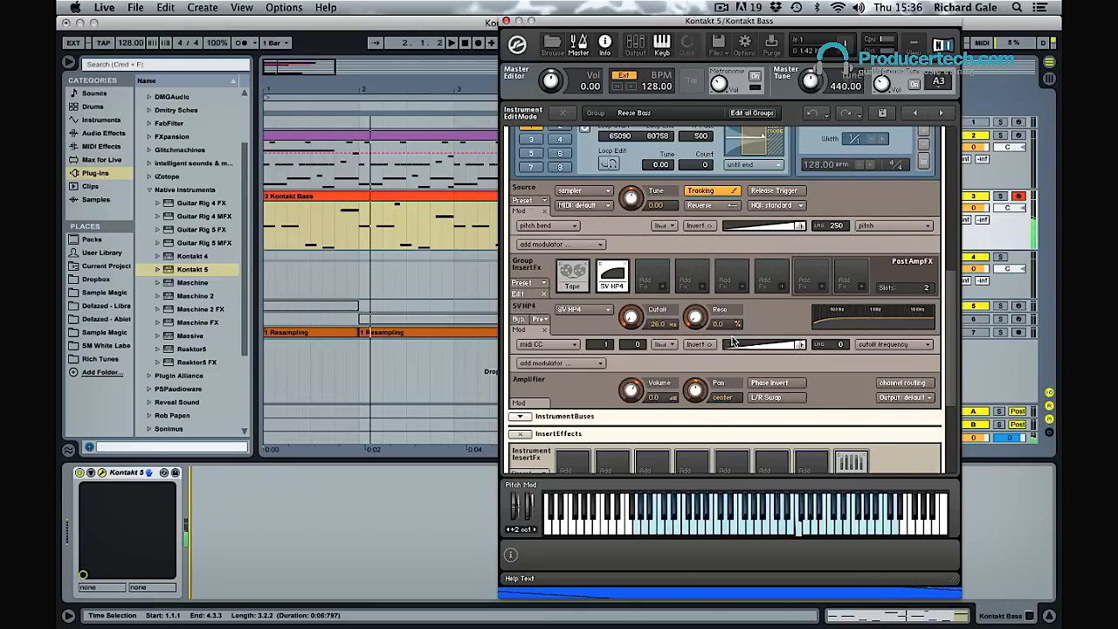
right_click(631, 321)
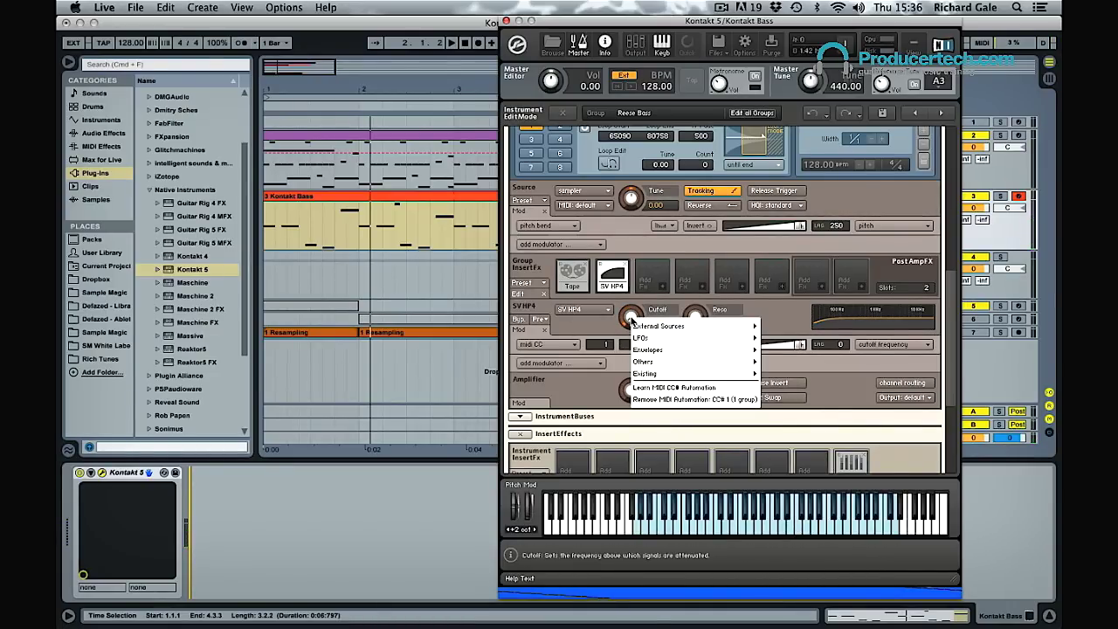
click(703, 400)
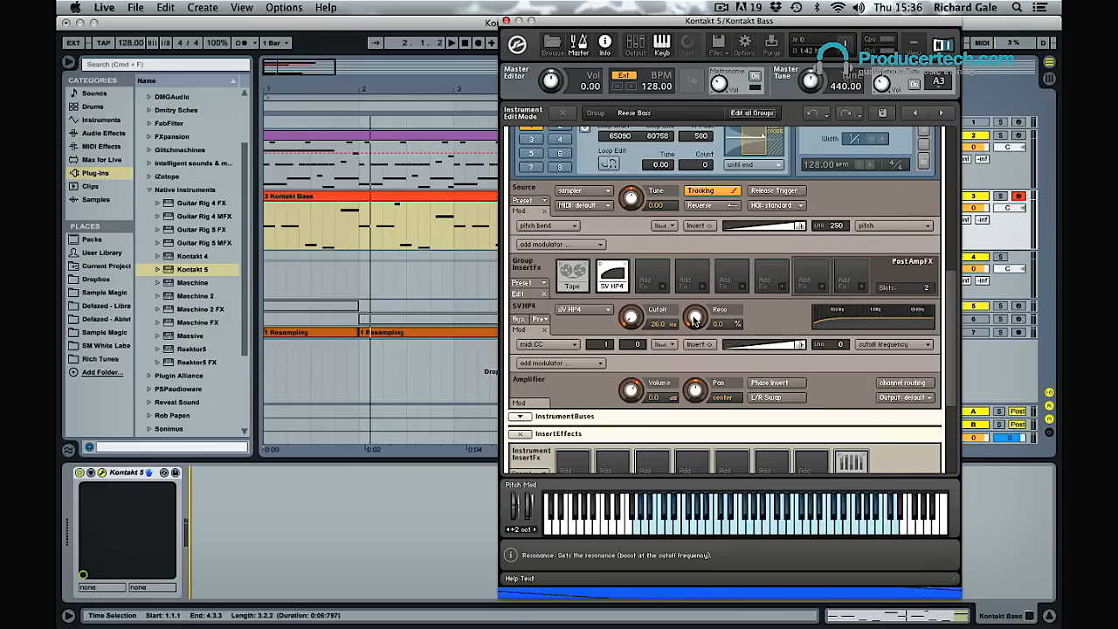
- Add a second midi CC modulator to the SV HP4 filter and target it at resonance
click(560, 363)
mouse_move(573, 380)
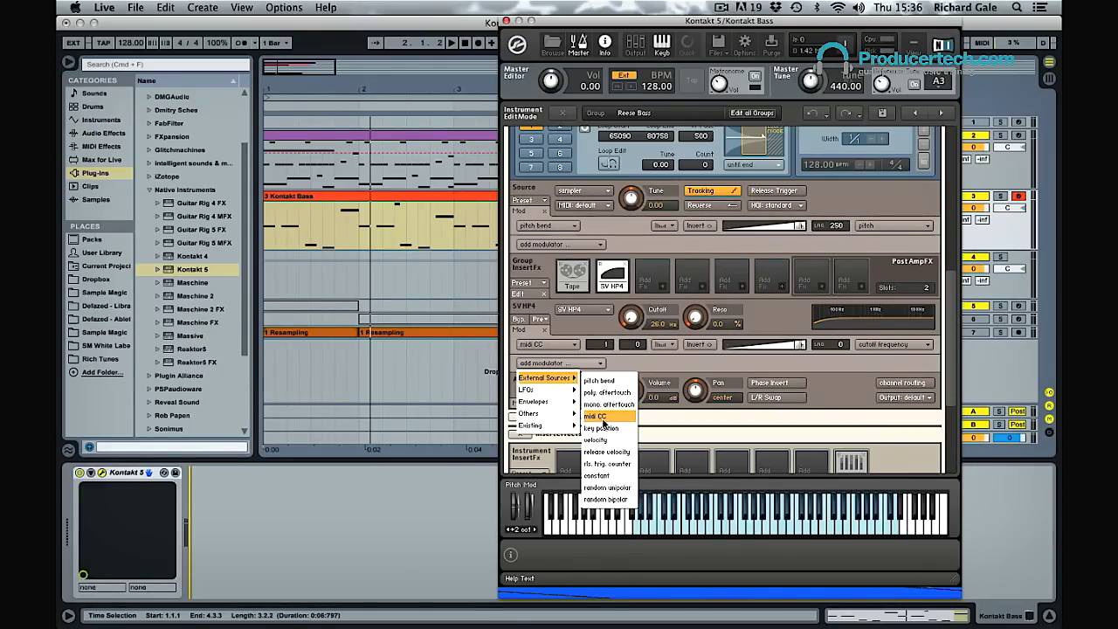
click(596, 416)
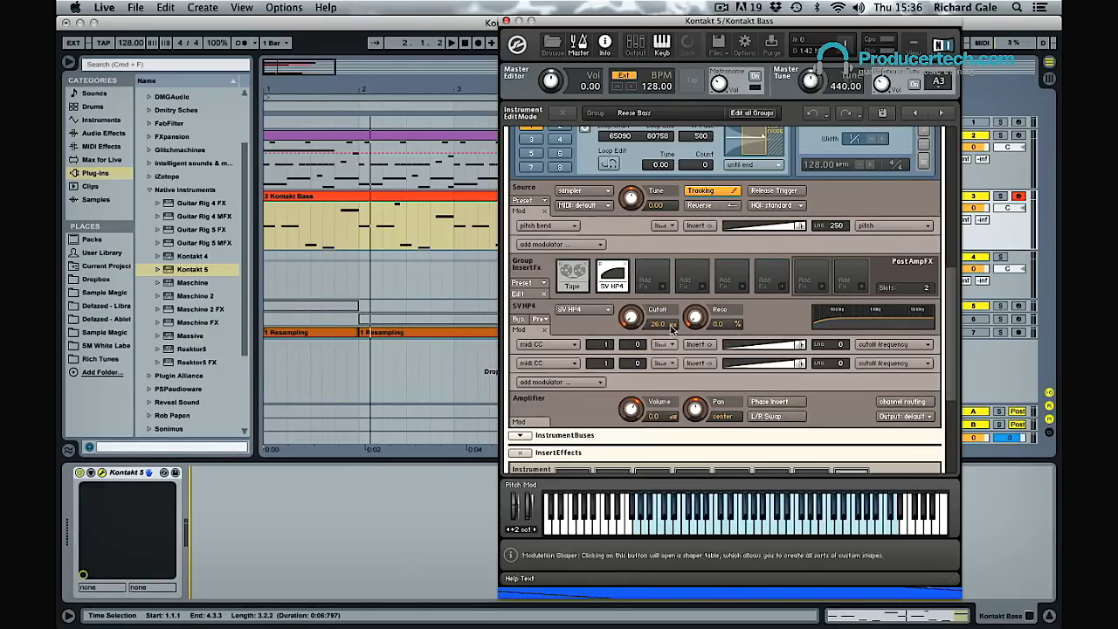
click(887, 362)
click(890, 389)
- Lower the resonance modulation intensity to slightly over half and the cutoff frequency modulation intensity to roughly three quarters
drag(798, 363, 777, 365)
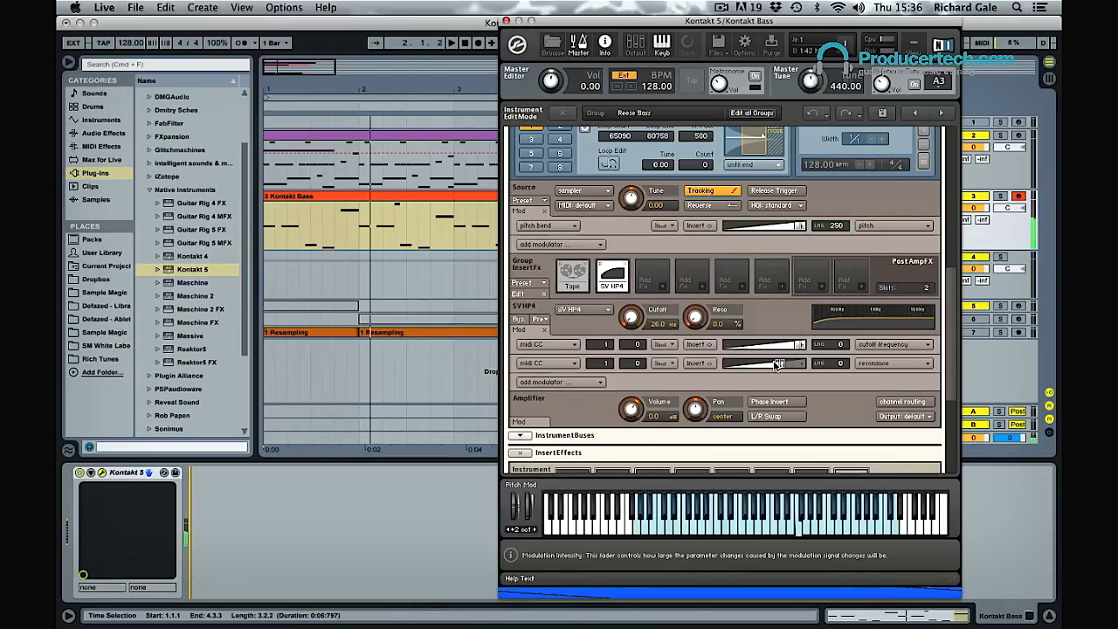
click(793, 354)
drag(778, 363, 771, 366)
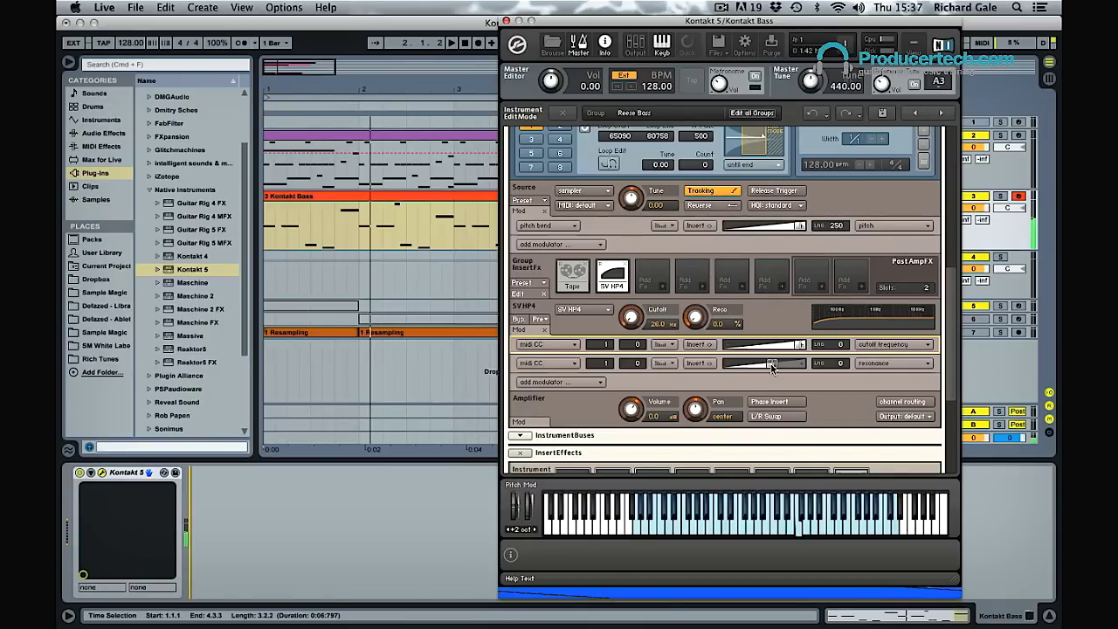
drag(799, 344, 780, 348)
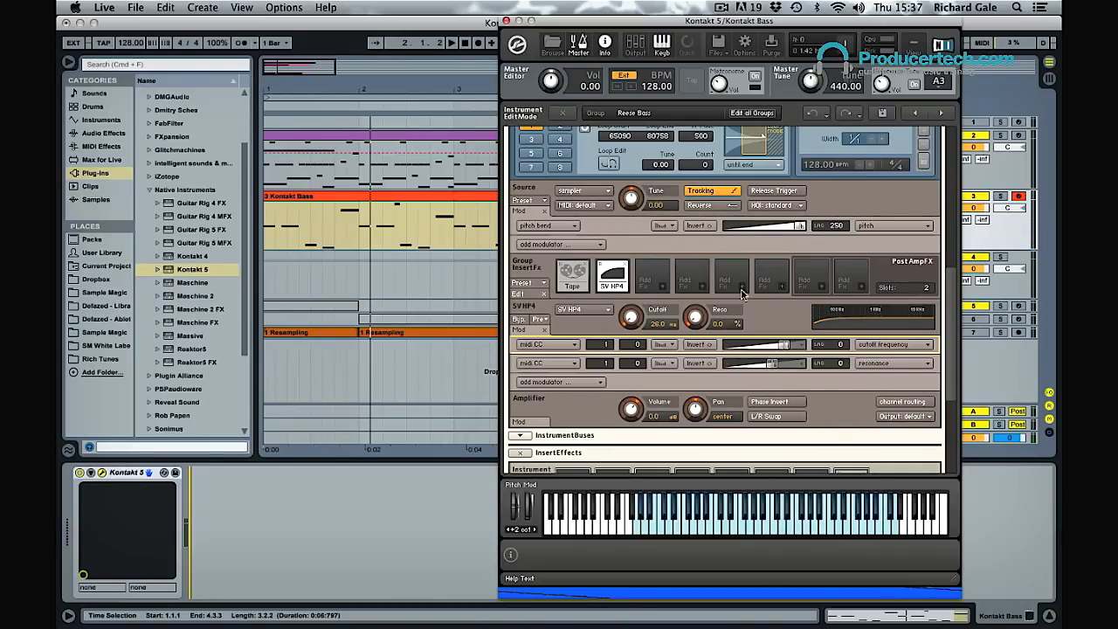
- Add a Tape Saturator to the third group insert slot, after the high-pass filter
click(662, 286)
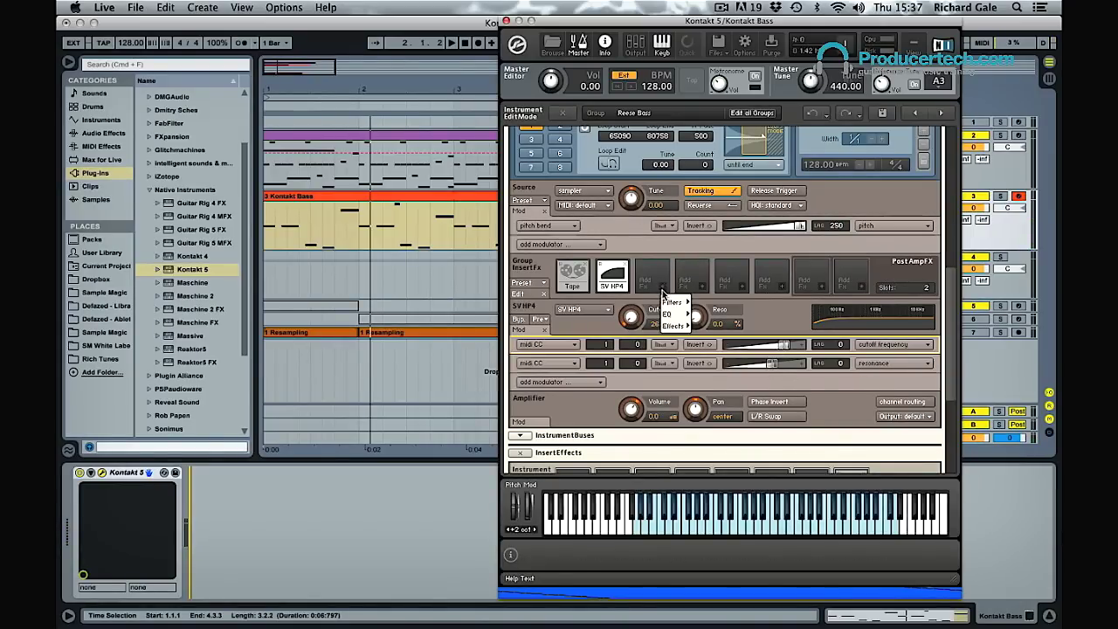
mouse_move(677, 326)
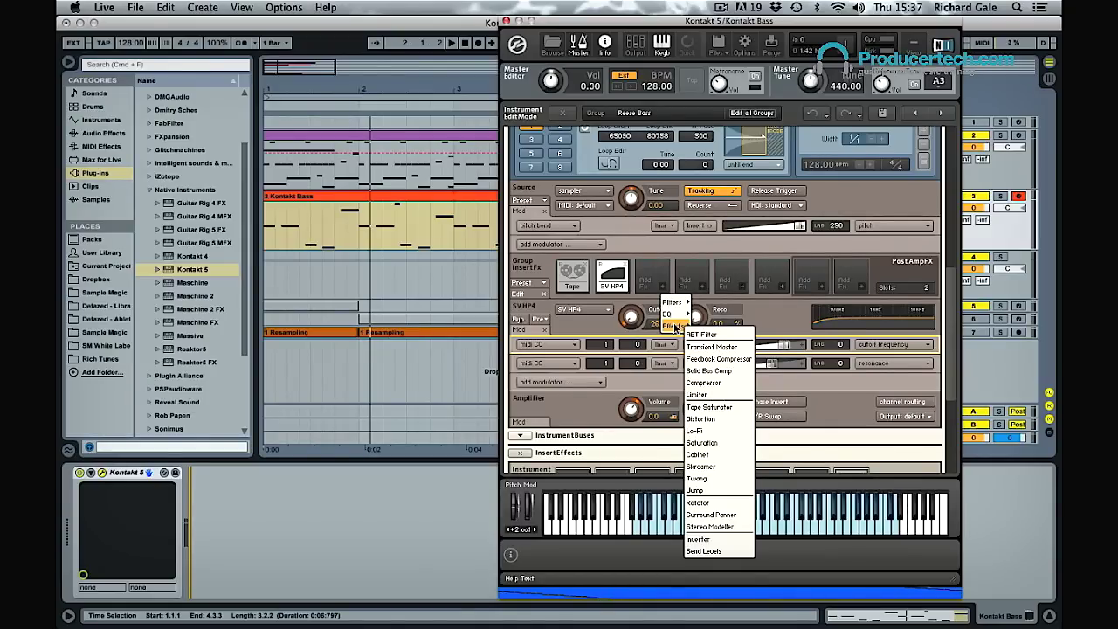
click(736, 408)
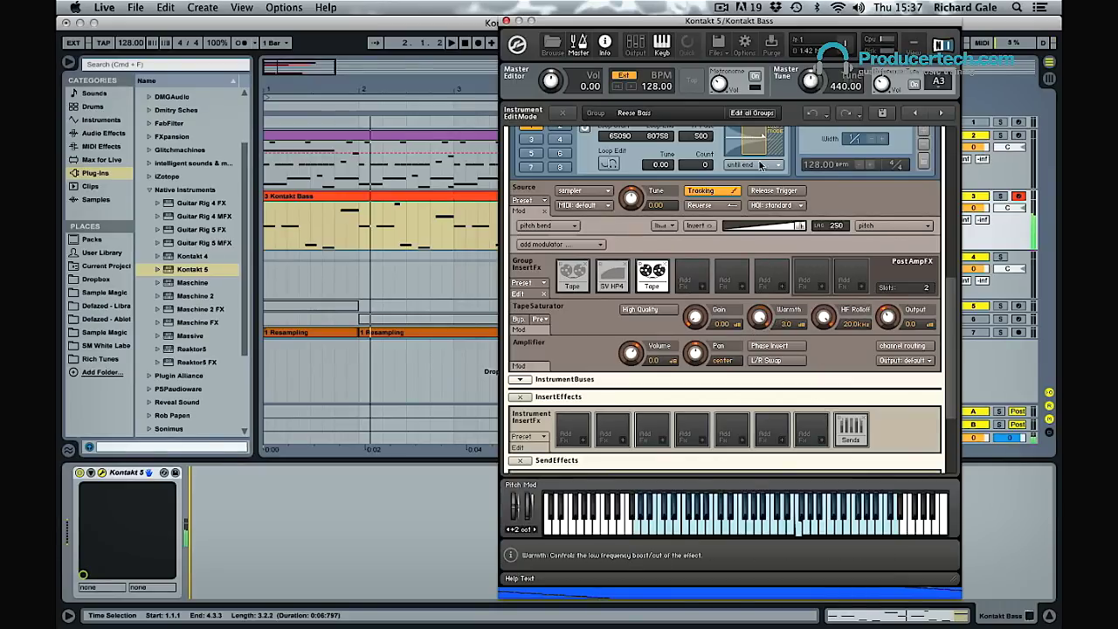
click(696, 317)
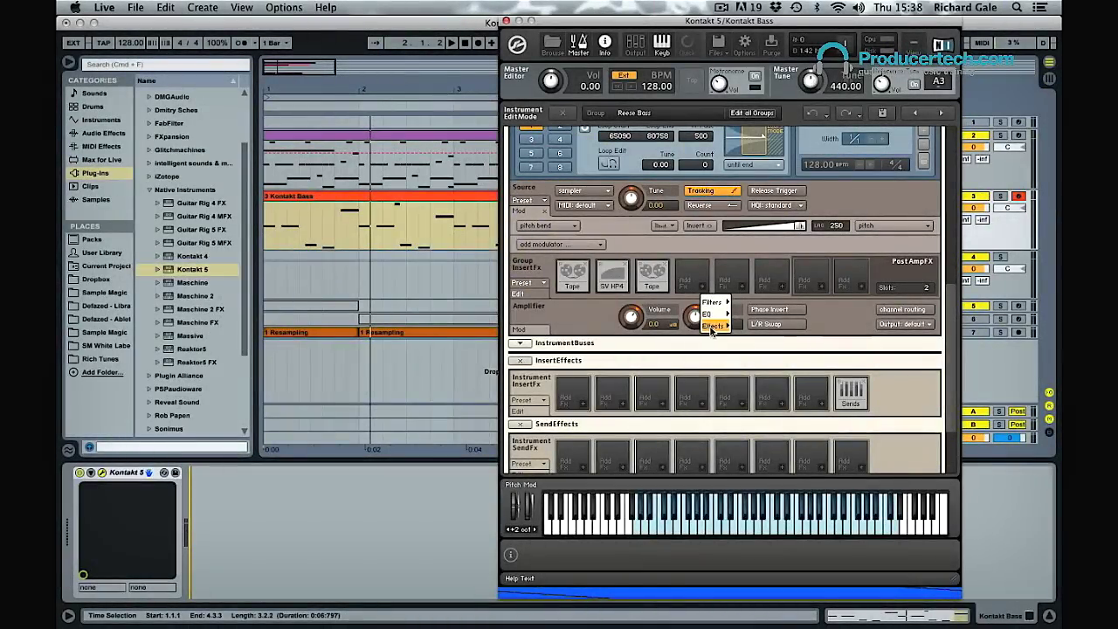
- Try a Limiter in the fourth group insert slot with 5.0 dB input gain and -3.4 dB output, and remove it
mouse_move(713, 325)
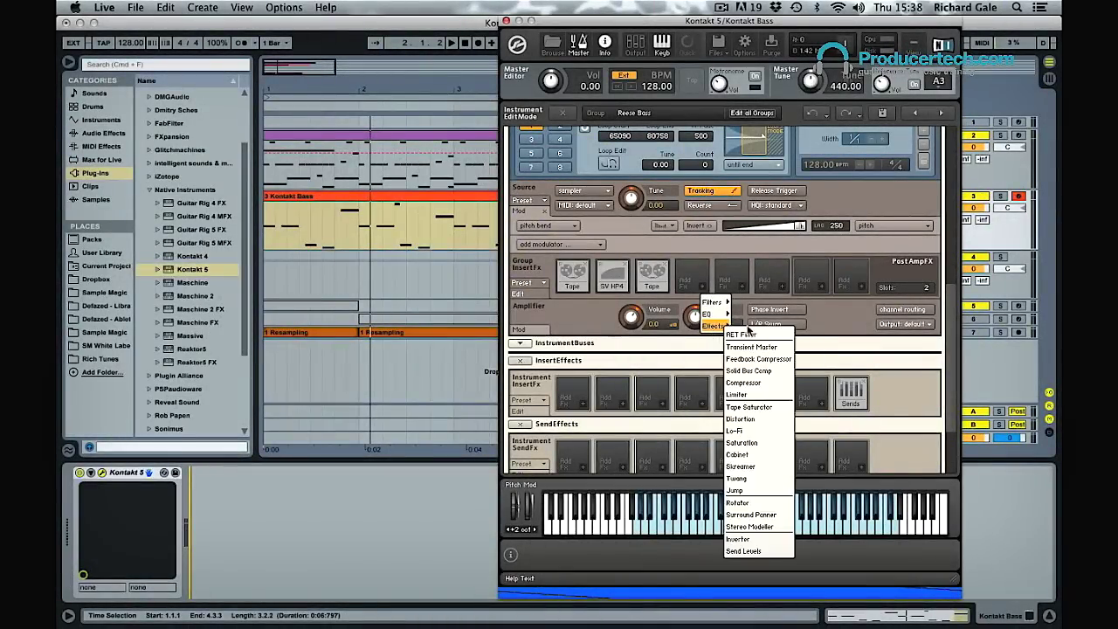
click(757, 396)
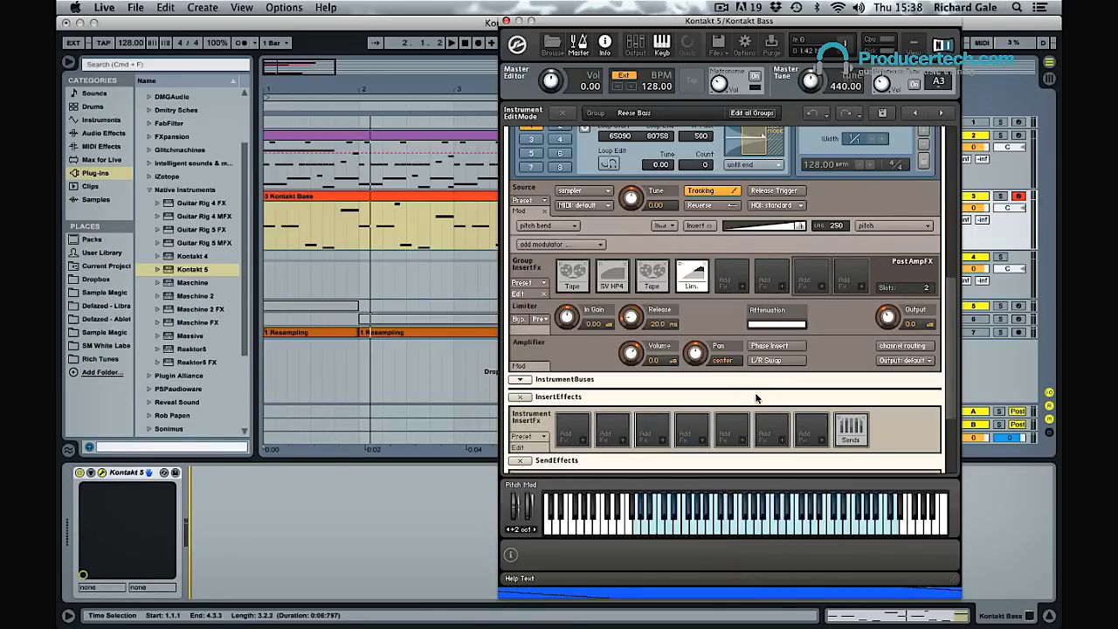
drag(574, 319, 574, 307)
drag(886, 317, 886, 325)
drag(569, 321, 568, 316)
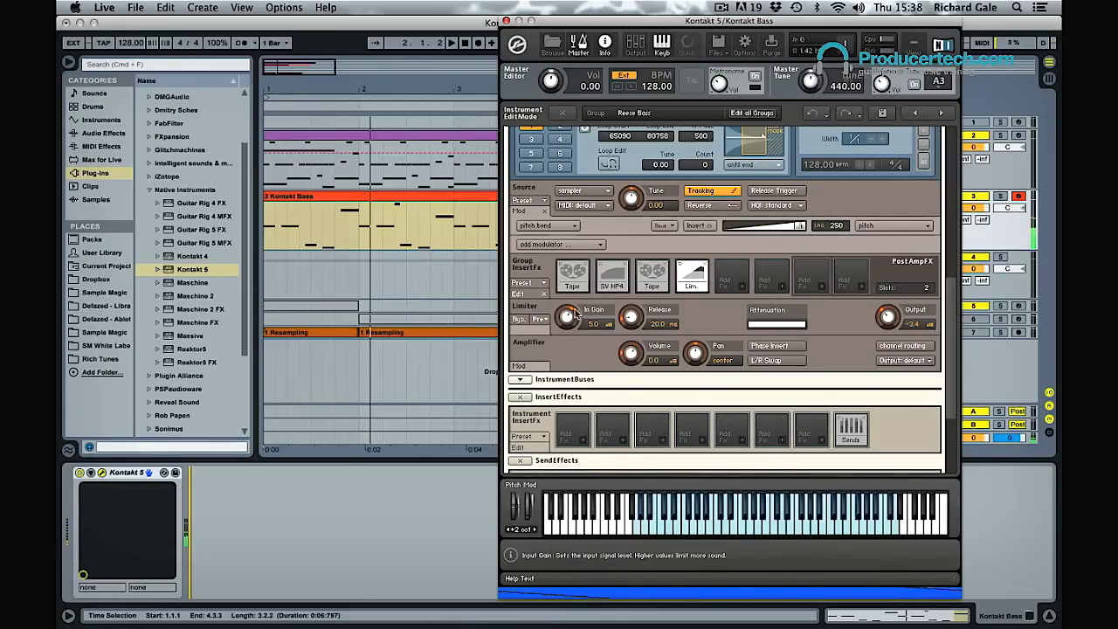
mouse_move(697, 279)
mouse_down()
mouse_move(743, 276)
mouse_move(710, 270)
mouse_up()
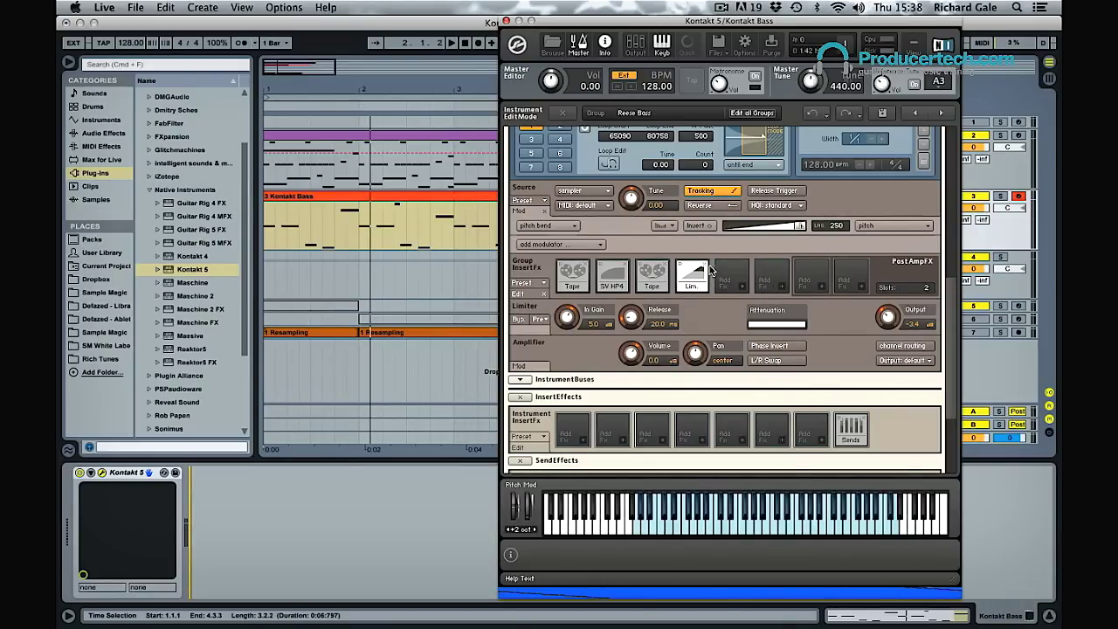
click(705, 265)
- Add a Distortion to the fourth group insert slot, set its drive to 25.5 and compare it with bypass
click(702, 286)
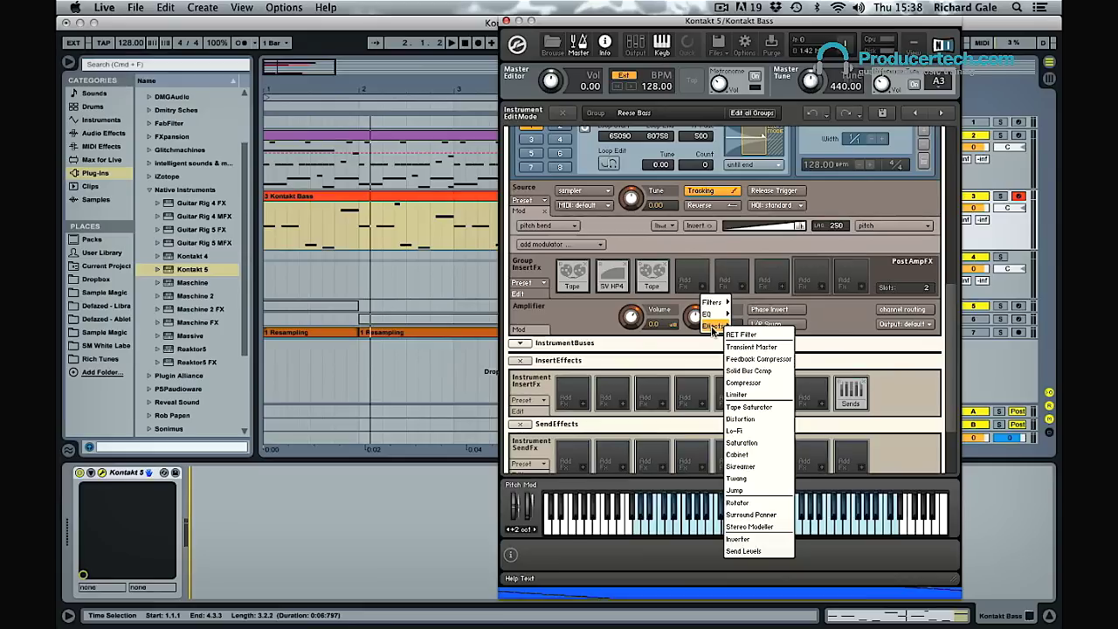
click(774, 420)
drag(634, 305, 639, 325)
click(518, 320)
click(518, 320)
- Audition the Distortion's tube mode and return it to trans
click(581, 309)
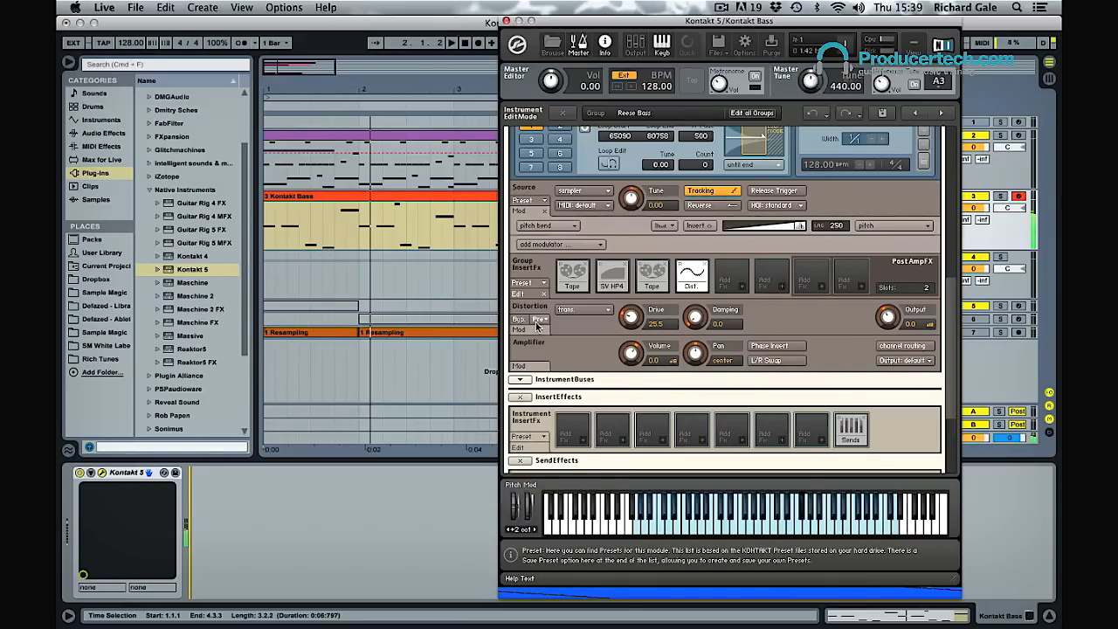
click(584, 310)
click(576, 328)
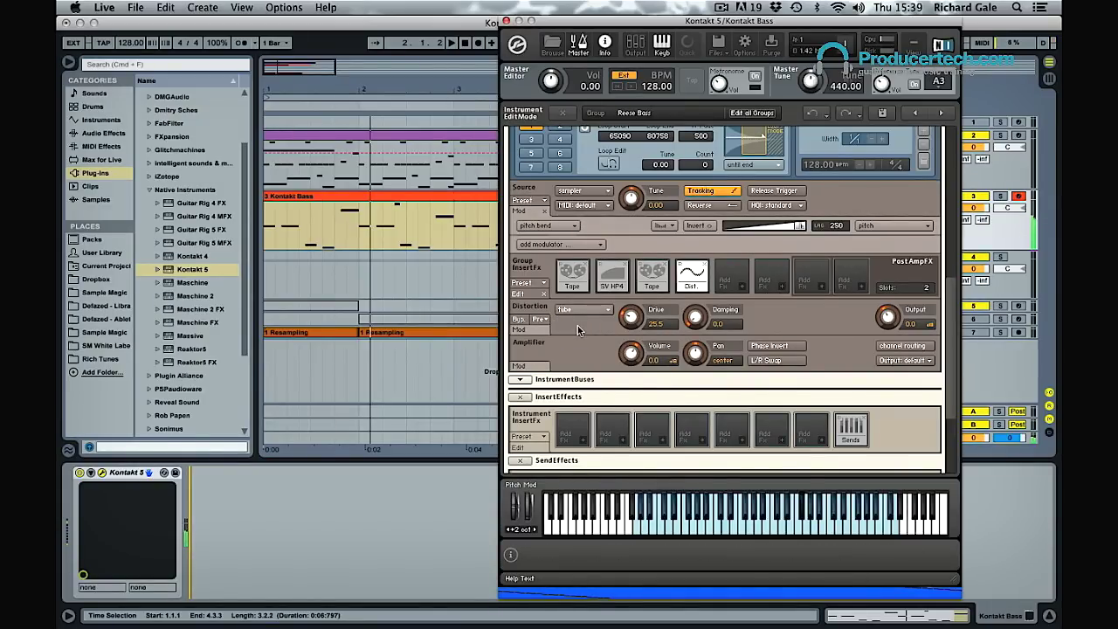
click(584, 310)
click(579, 340)
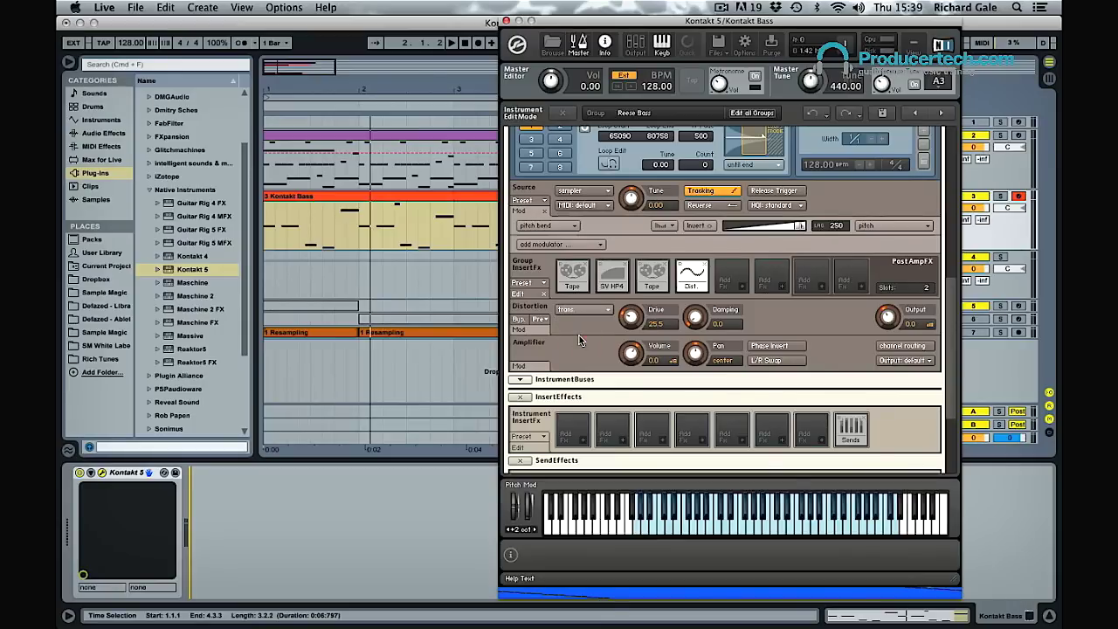
- Add a Limiter to the fifth group insert slot with 3.7 dB input gain and -2.8 dB output
click(745, 288)
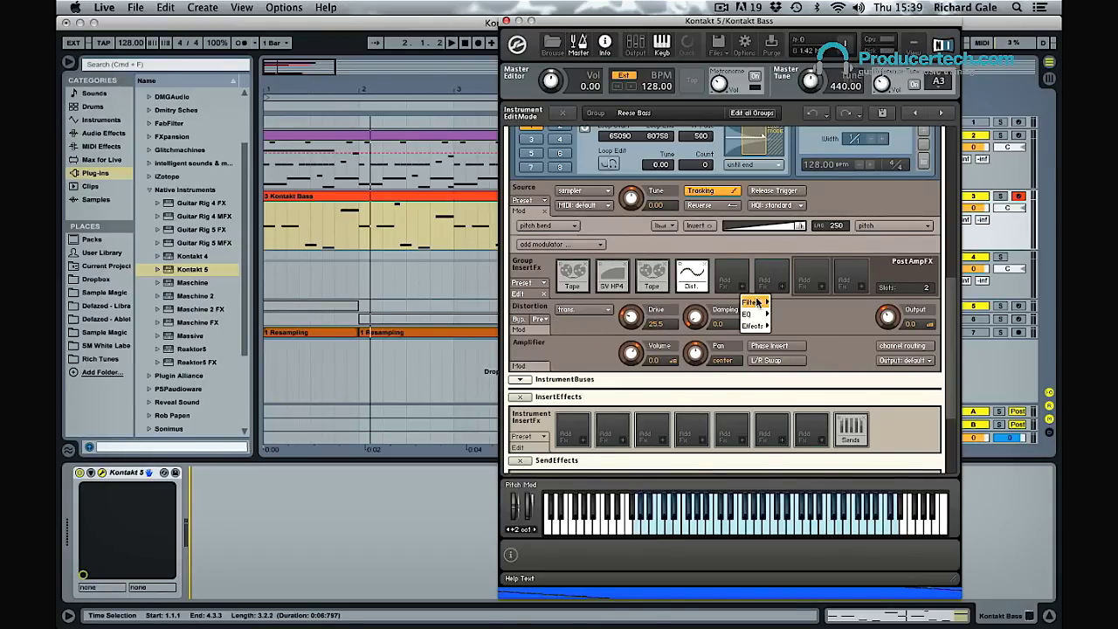
mouse_move(756, 326)
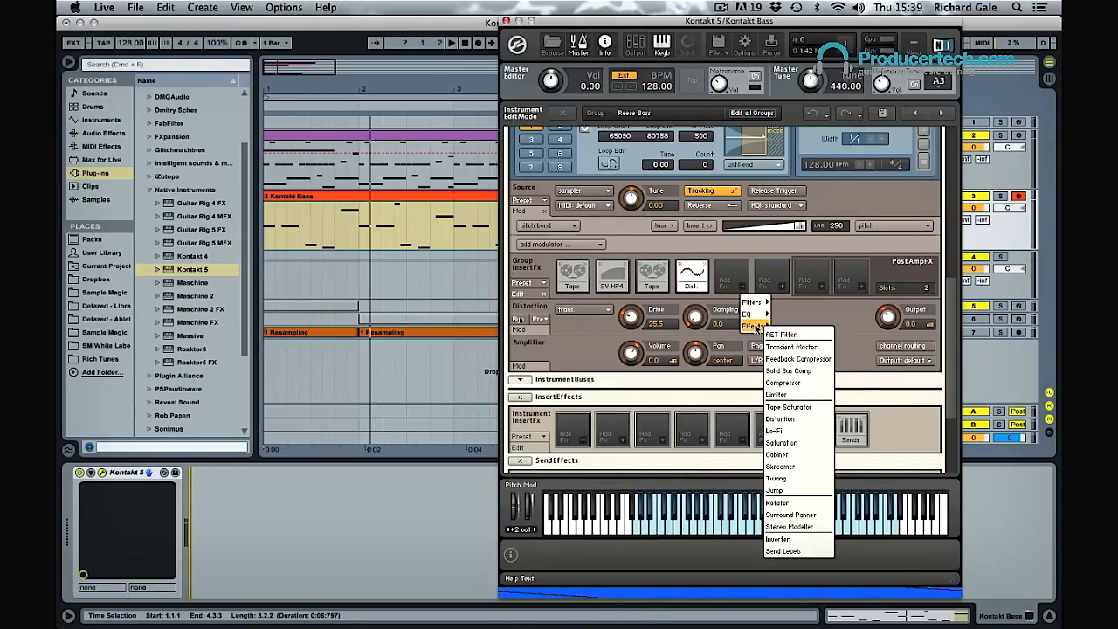
click(775, 393)
drag(573, 331, 568, 305)
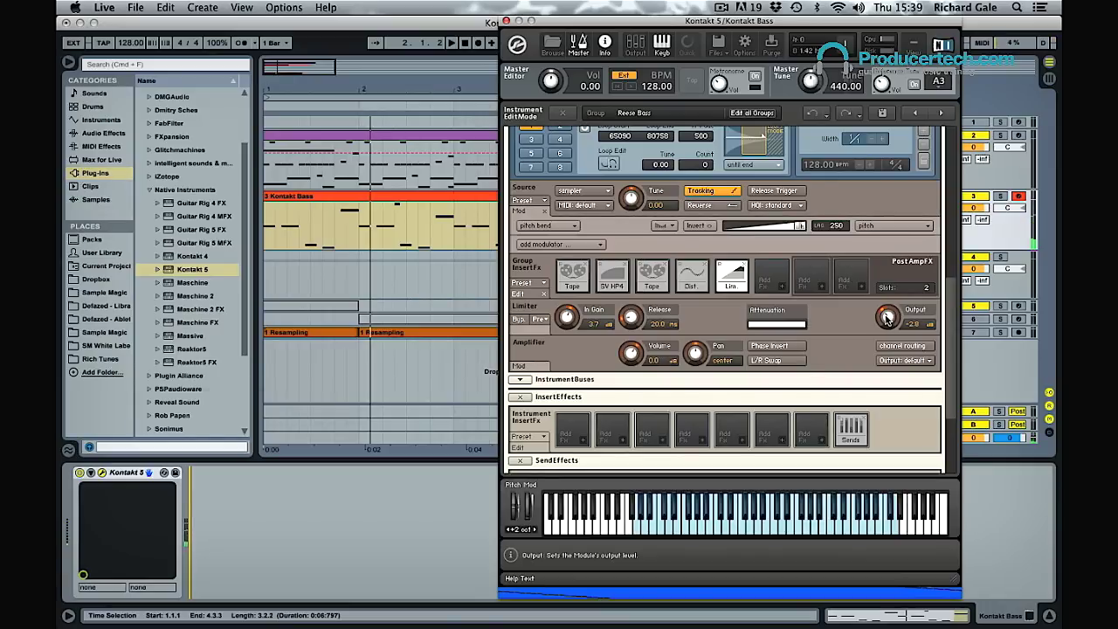
- Add an SV BP4 band-pass filter to the sixth group insert slot with cutoff 66.9 Hz and resonance 28.0%
click(784, 291)
mouse_move(790, 304)
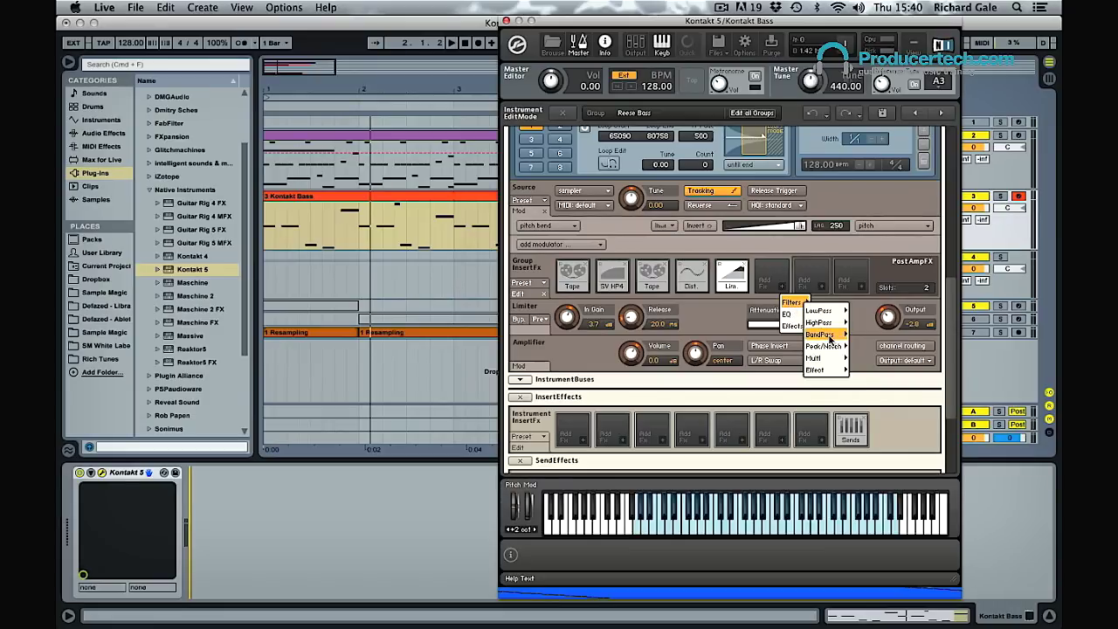
mouse_move(829, 339)
click(857, 355)
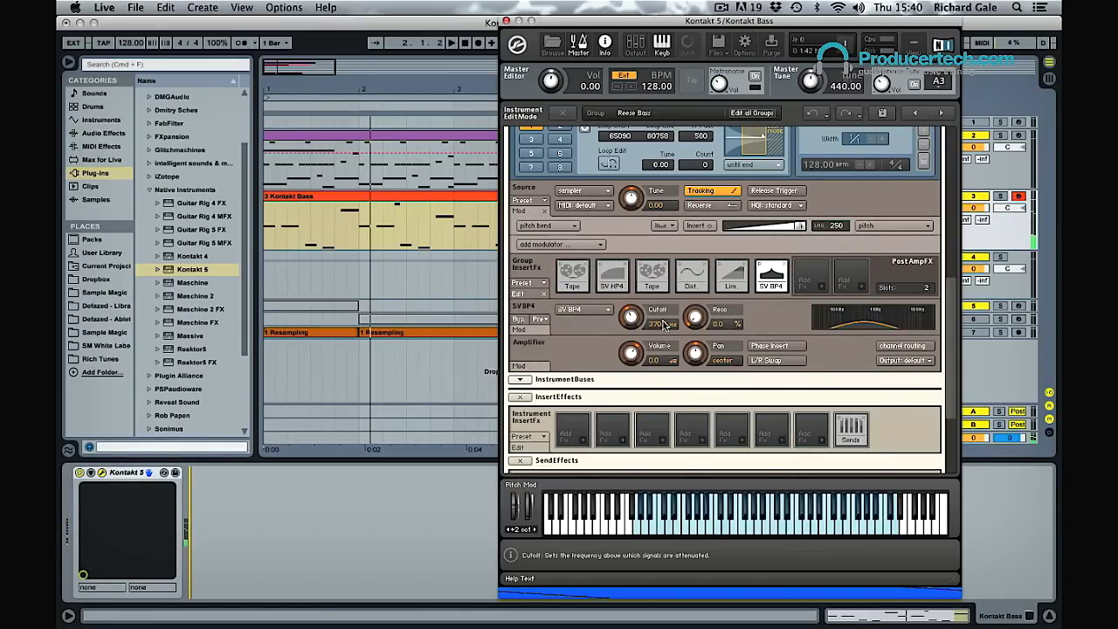
drag(664, 325, 629, 363)
drag(699, 319, 696, 278)
drag(630, 317, 627, 346)
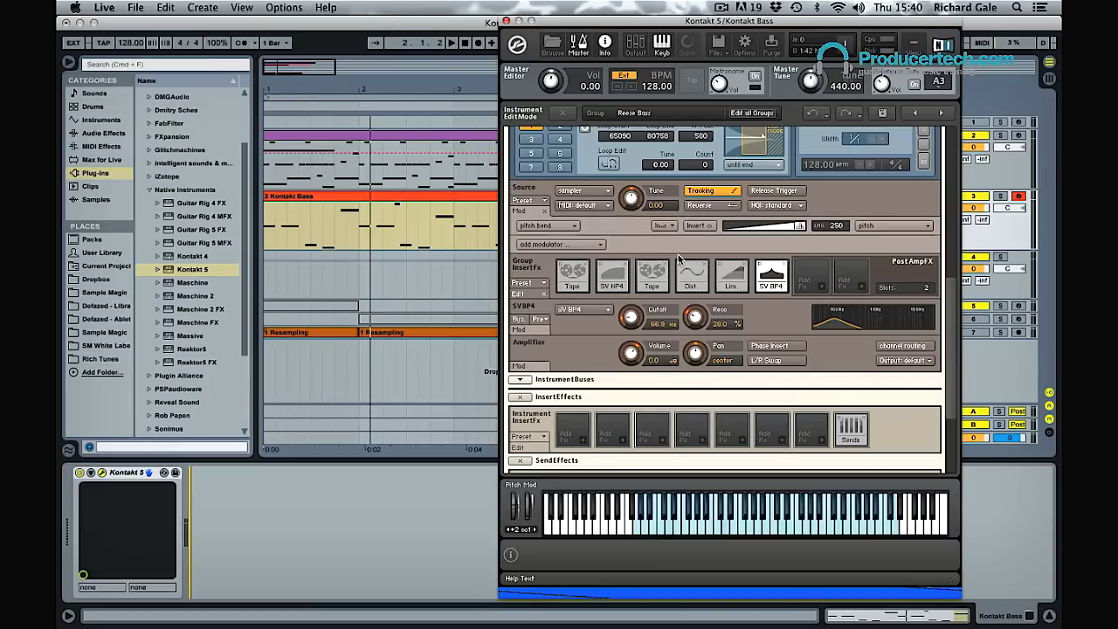
- Modulate the SV BP4 cutoff with an AHDSR envelope, set the cutoff to 152.5 Hz and reduce the modulation intensity to about halfway
right_click(631, 318)
mouse_move(656, 355)
click(603, 334)
right_click(629, 318)
mouse_move(694, 351)
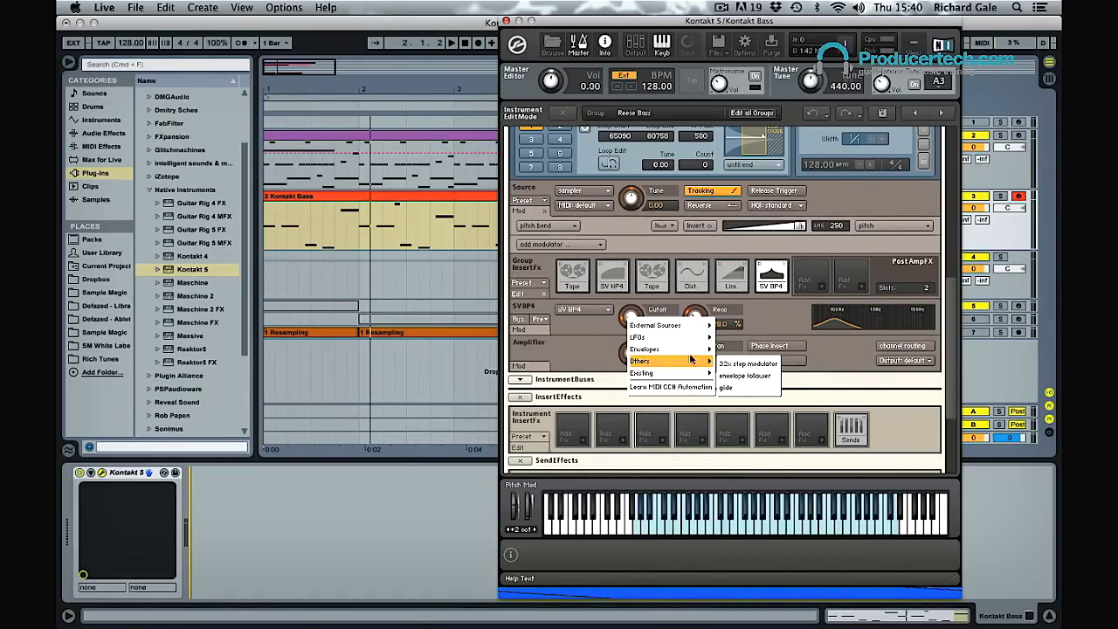
click(729, 352)
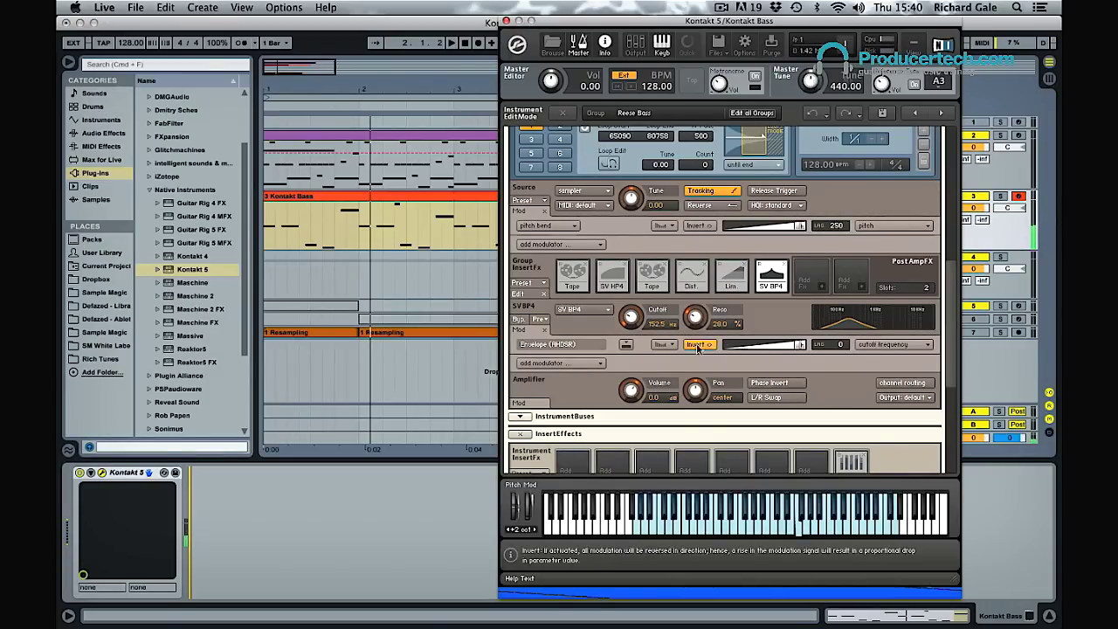
drag(797, 347, 765, 346)
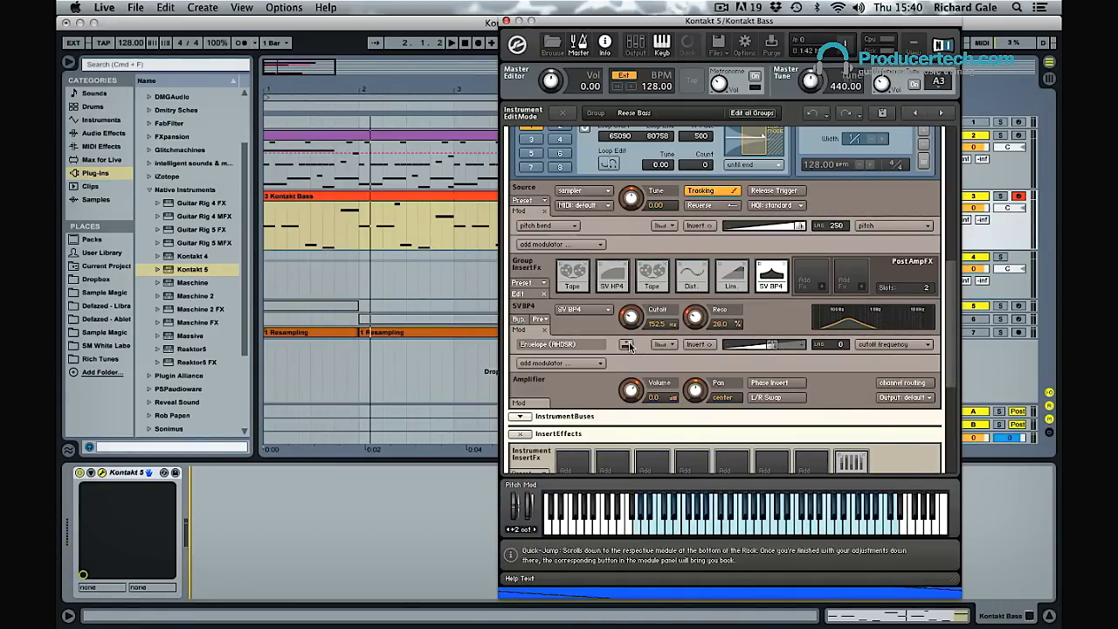
- Shape the cutoff envelope with 136.1 ms attack, 148.5 ms decay, minimum sustain and 0.52 ms release
scroll(629, 348, down, 5)
scroll(627, 347, down, 1)
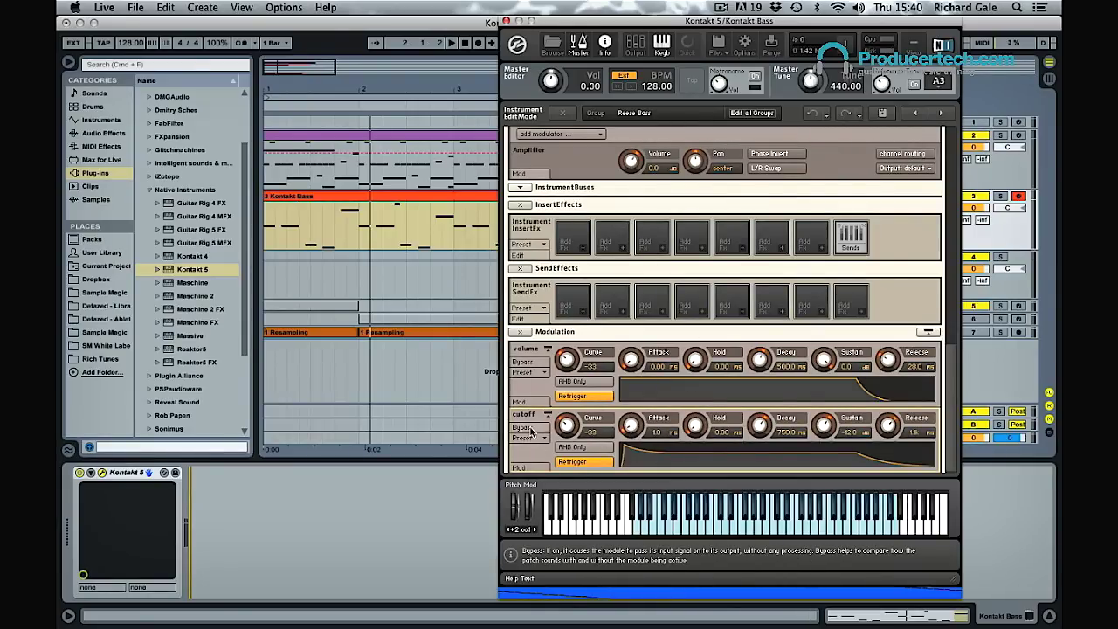
mouse_move(627, 423)
mouse_down()
mouse_move(634, 403)
mouse_move(639, 437)
mouse_move(635, 418)
mouse_up()
drag(760, 425, 768, 457)
drag(822, 426, 859, 507)
drag(766, 425, 771, 442)
drag(887, 425, 904, 481)
drag(761, 434, 763, 444)
drag(633, 426, 631, 426)
drag(763, 434, 762, 423)
- Switch the band-pass filter to SV BP2, set its cutoff to about 59.5 Hz and increase the envelope modulation intensity slightly
scroll(925, 310, up, 5)
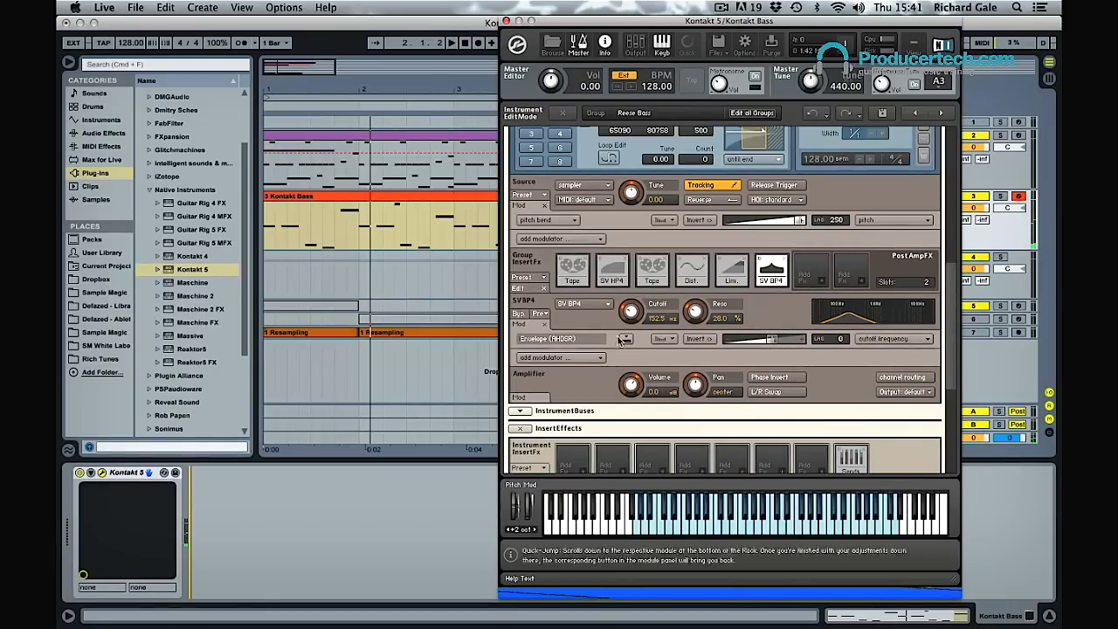
click(582, 303)
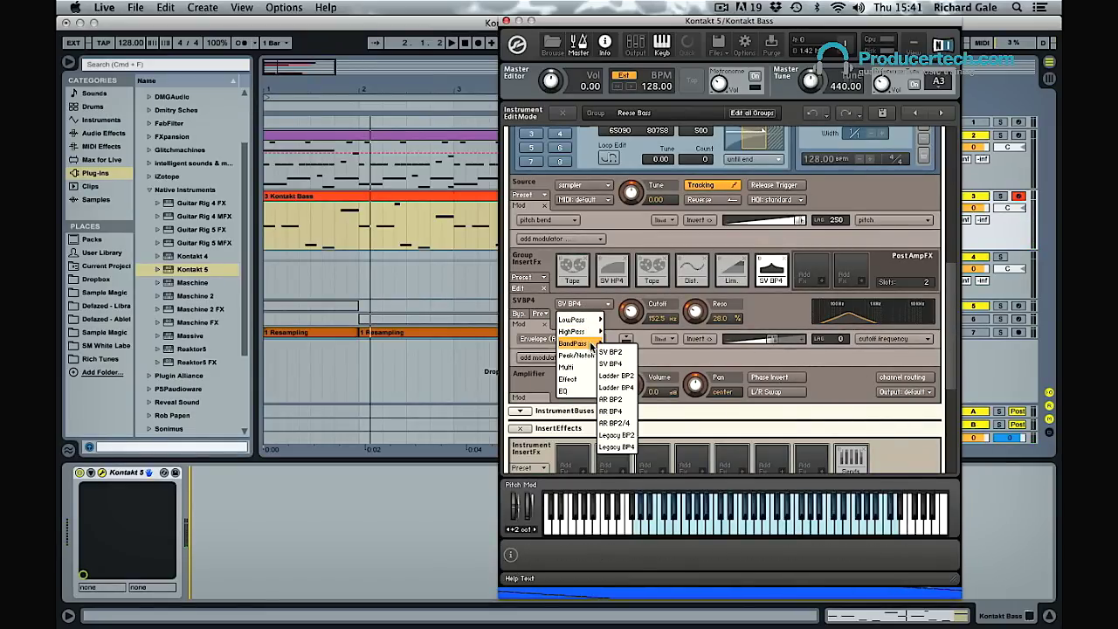
click(618, 353)
drag(634, 310, 637, 318)
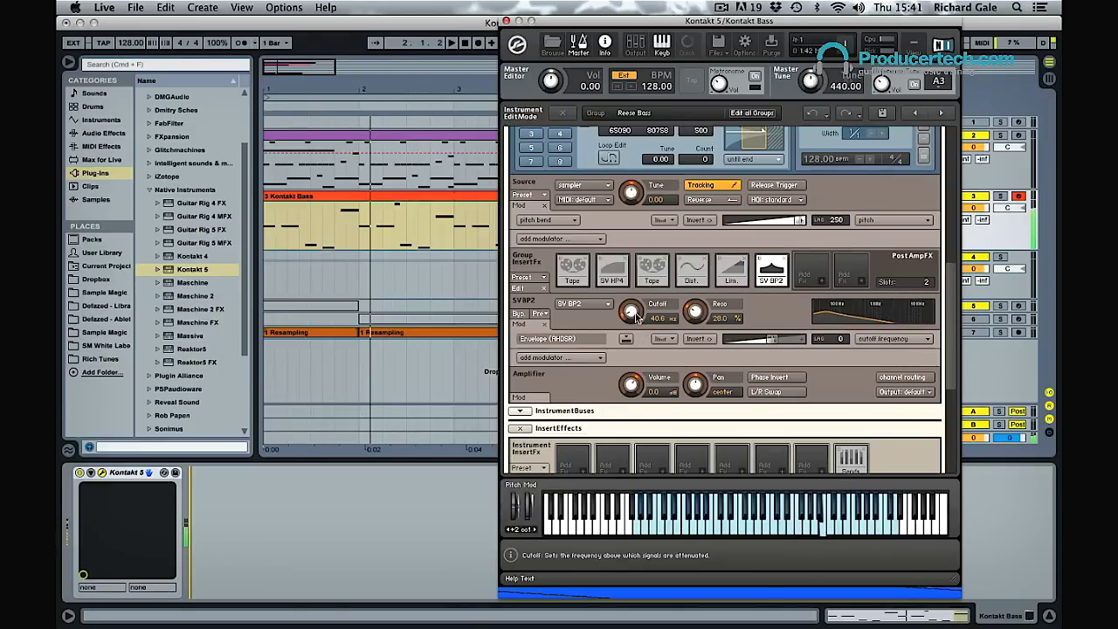
drag(771, 339, 784, 340)
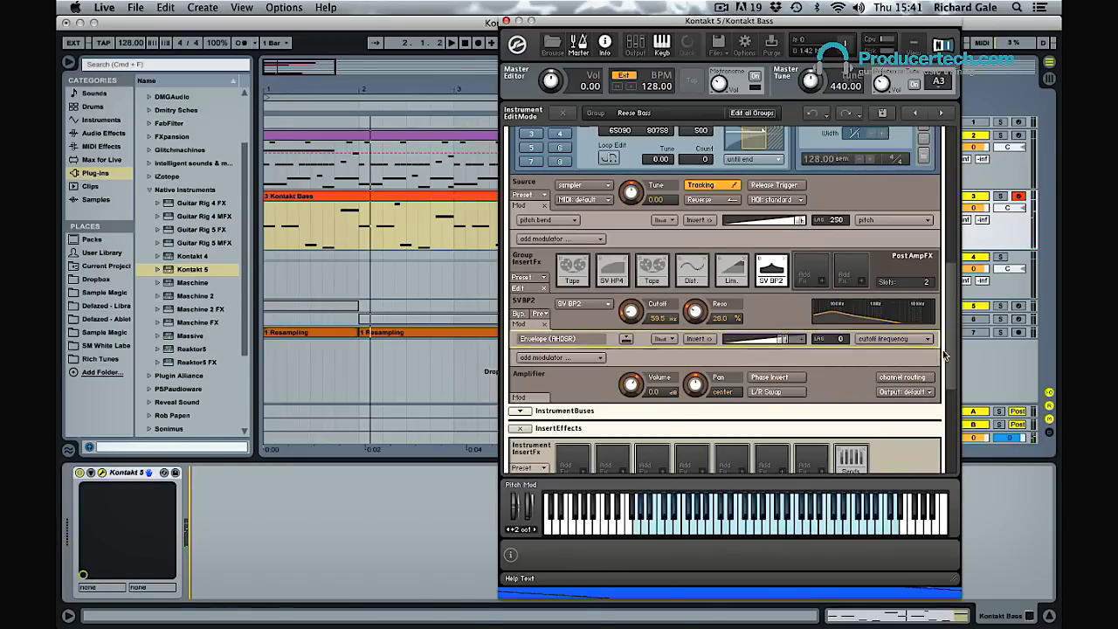
- Try the AHD Only option on the cutoff envelope, turn it back off and set the sustain to about -26.2 dB
drag(951, 389, 952, 479)
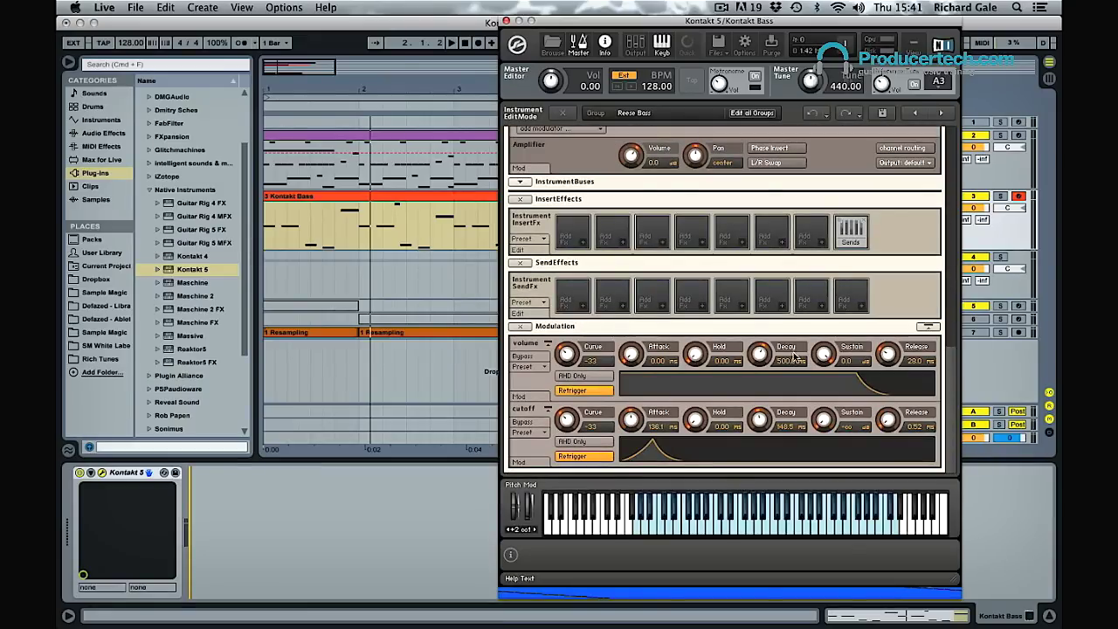
click(596, 443)
click(595, 443)
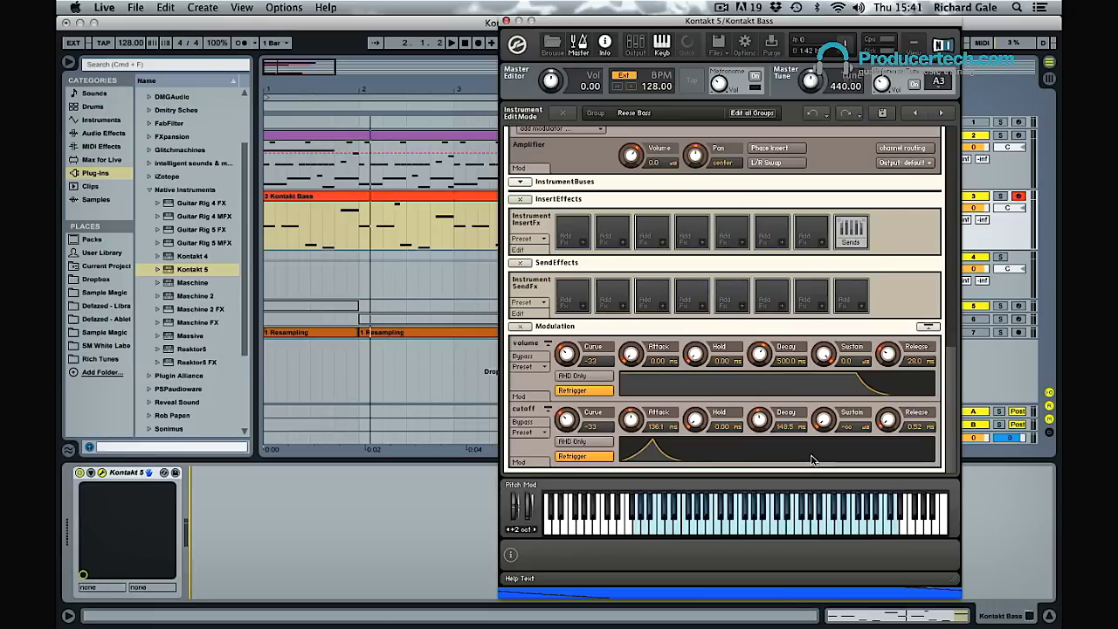
drag(825, 422, 829, 360)
drag(828, 424, 828, 439)
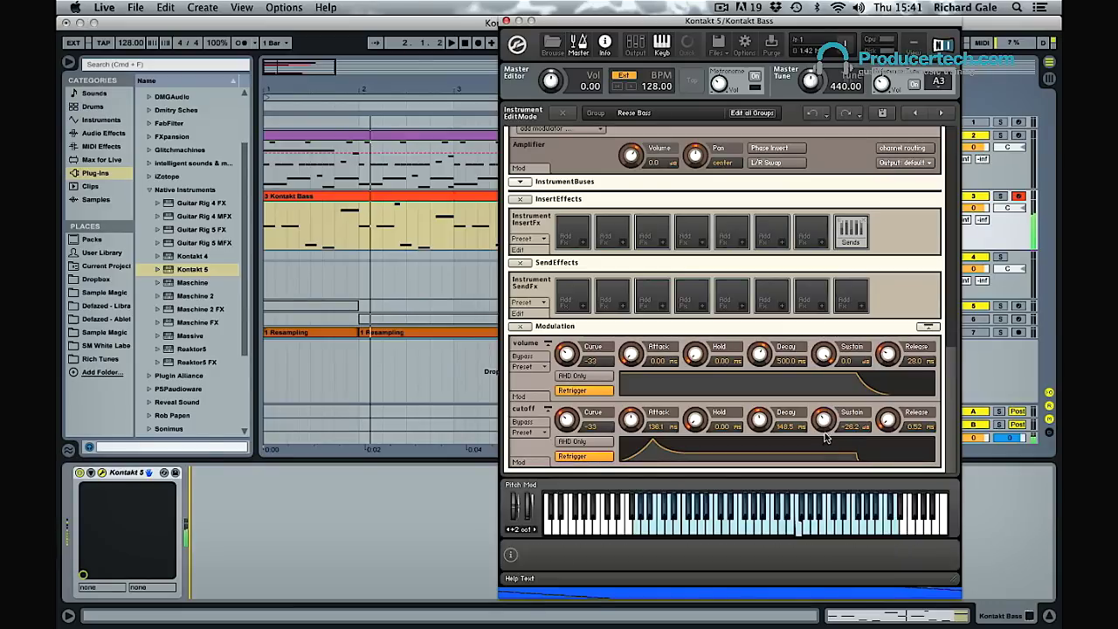